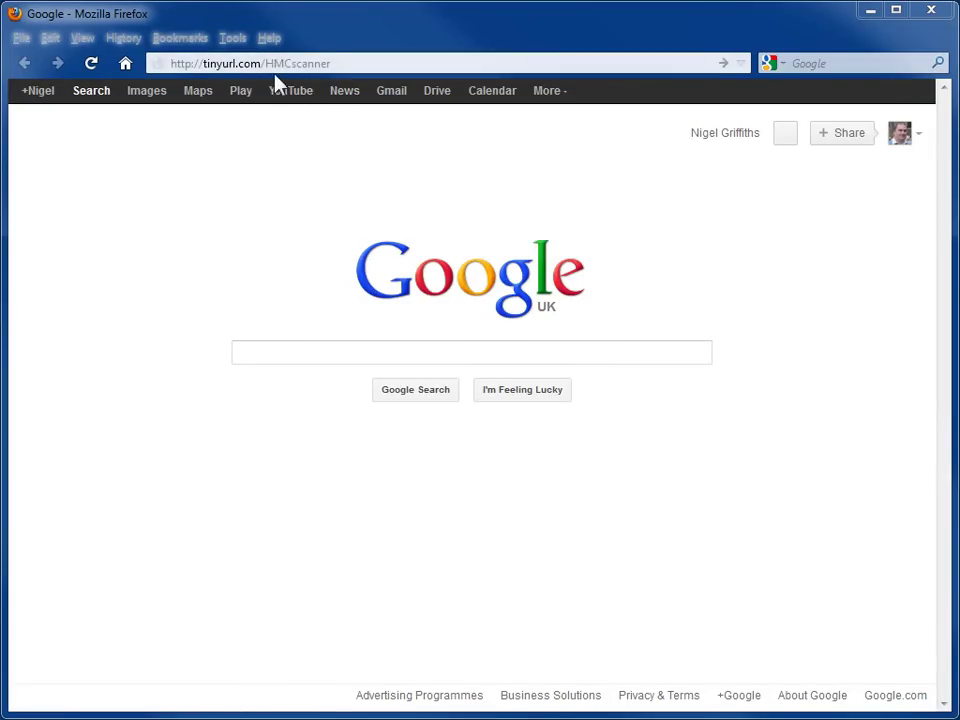
- Load the HMC Scanner wiki page from the short link and read through its overview and Java 1.6 installation notes
click(335, 63)
click(345, 63)
key(Return)
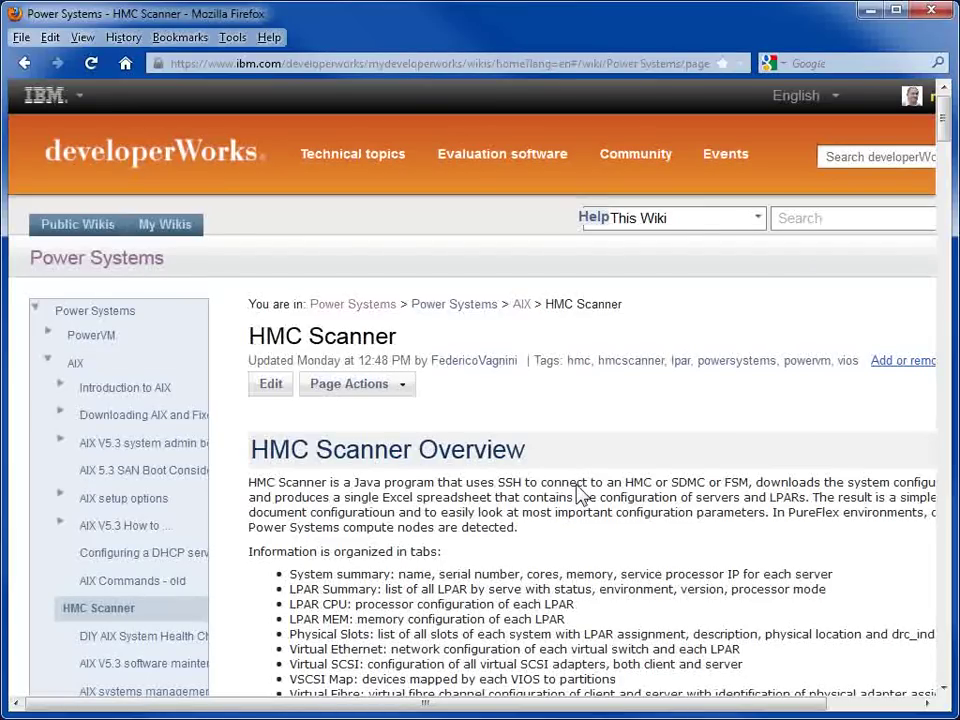
scroll(580, 493, down, 6)
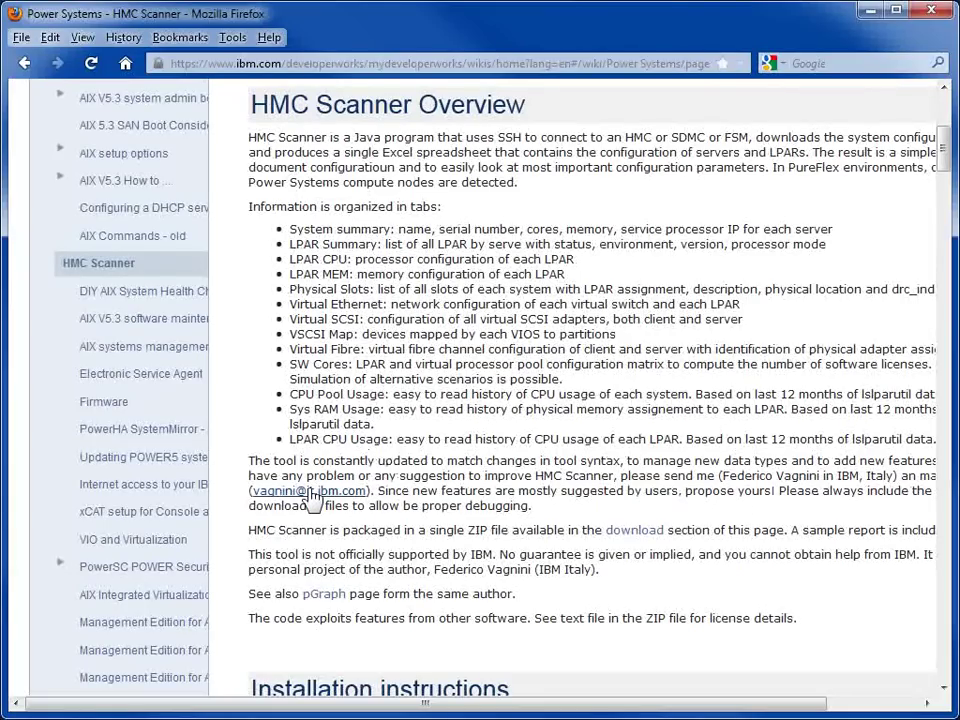
scroll(493, 470, down, 6)
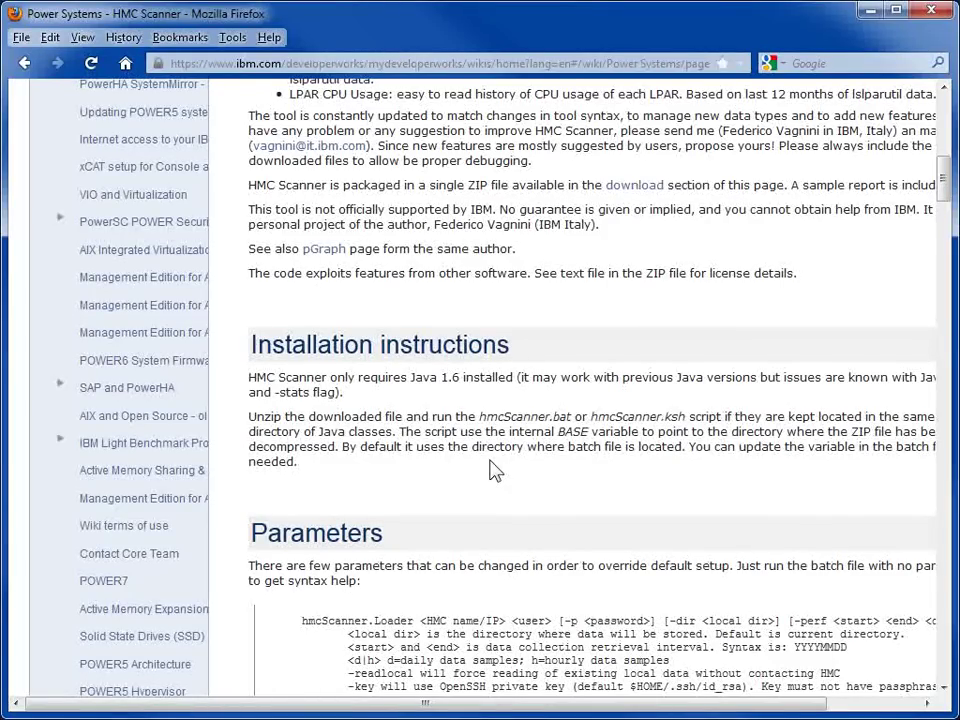
scroll(752, 306, down, 6)
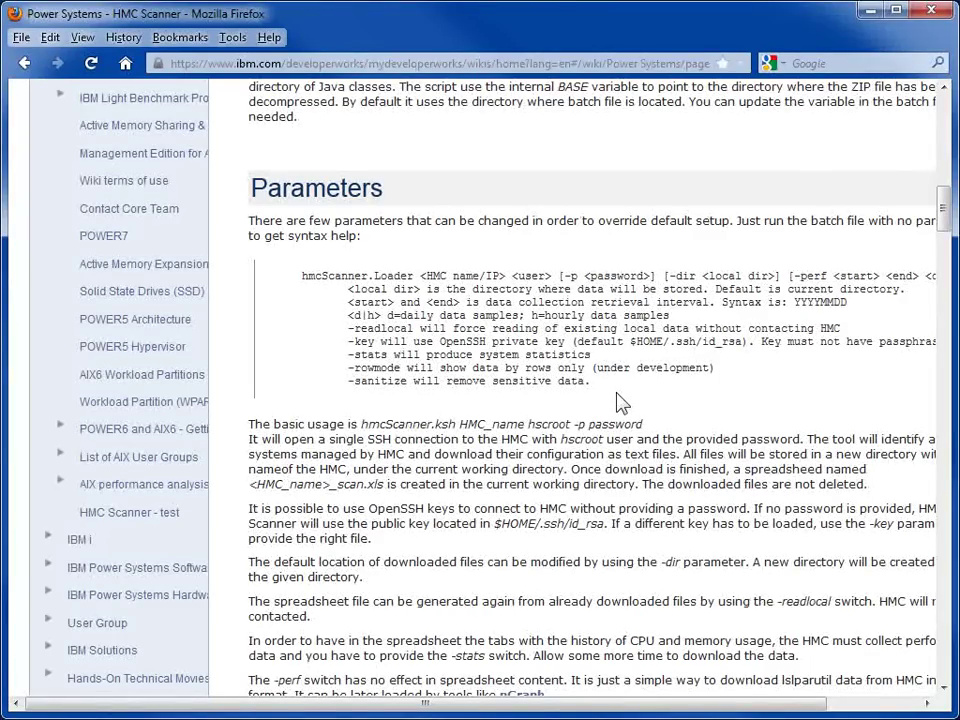
scroll(600, 395, down, 10)
scroll(580, 385, down, 3)
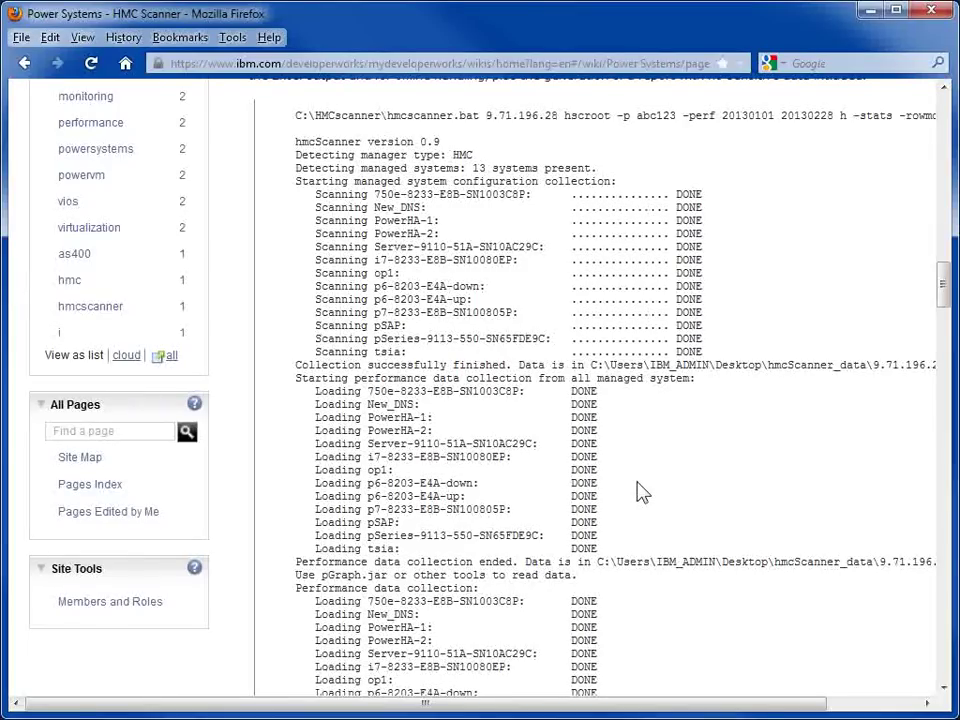
- Scroll to the Download HMC Scanner section and download the HMC Scanner 0.9 package
scroll(642, 492, down, 1)
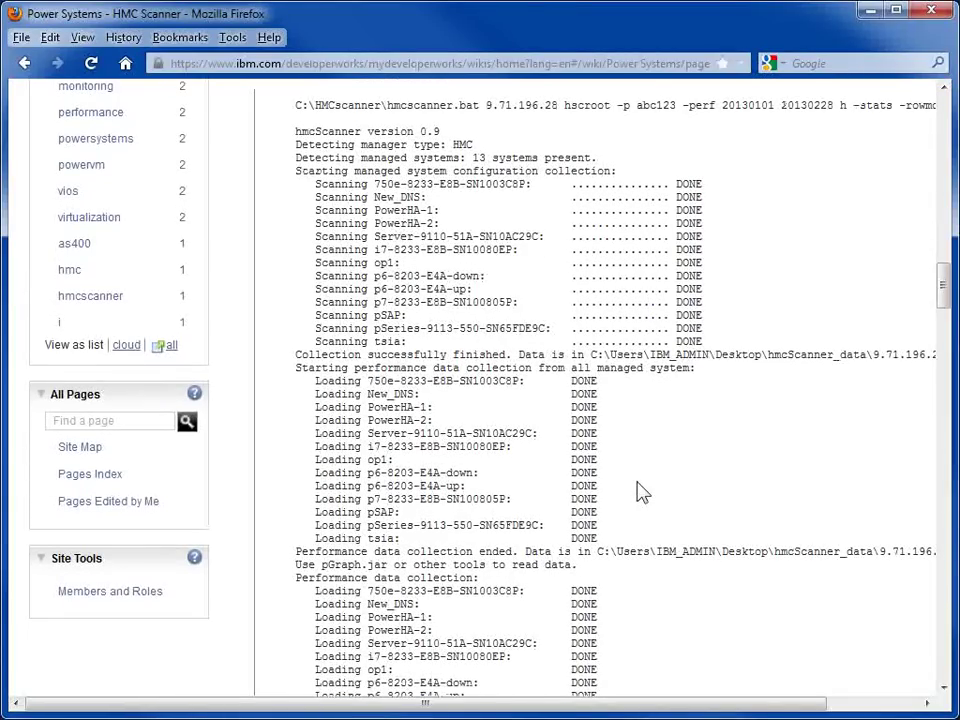
scroll(642, 490, down, 20)
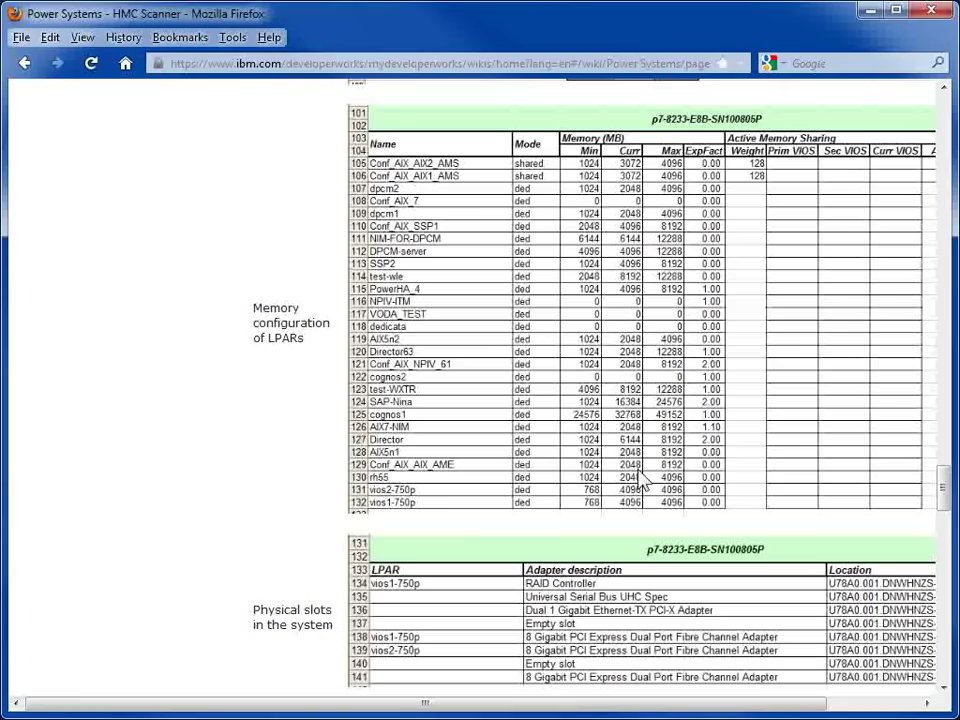
scroll(643, 482, down, 15)
scroll(620, 420, down, 5)
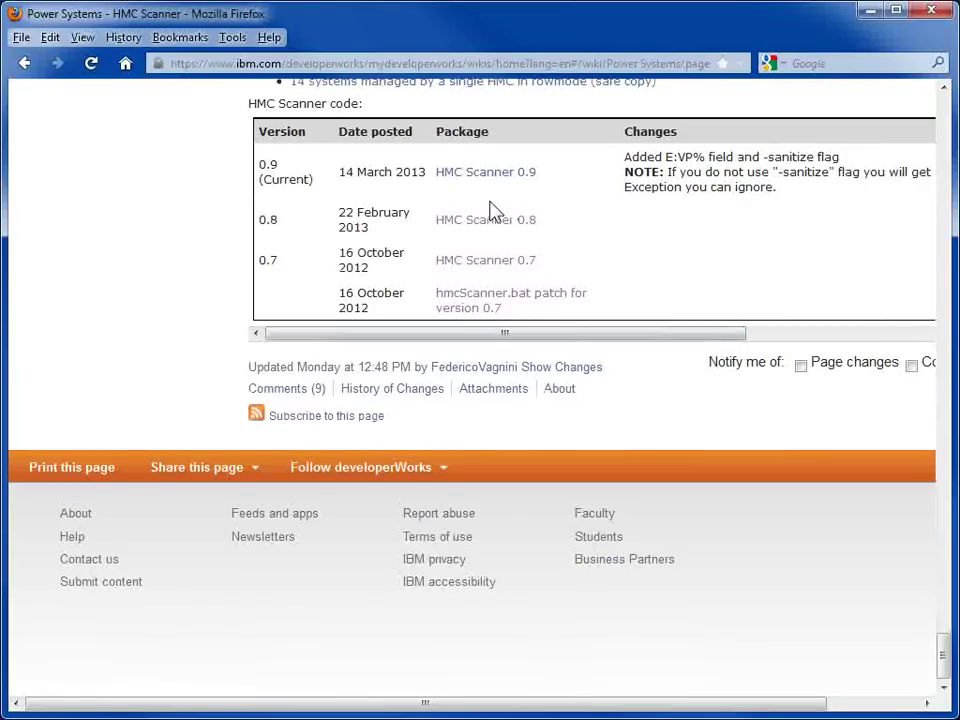
scroll(482, 200, up, 1)
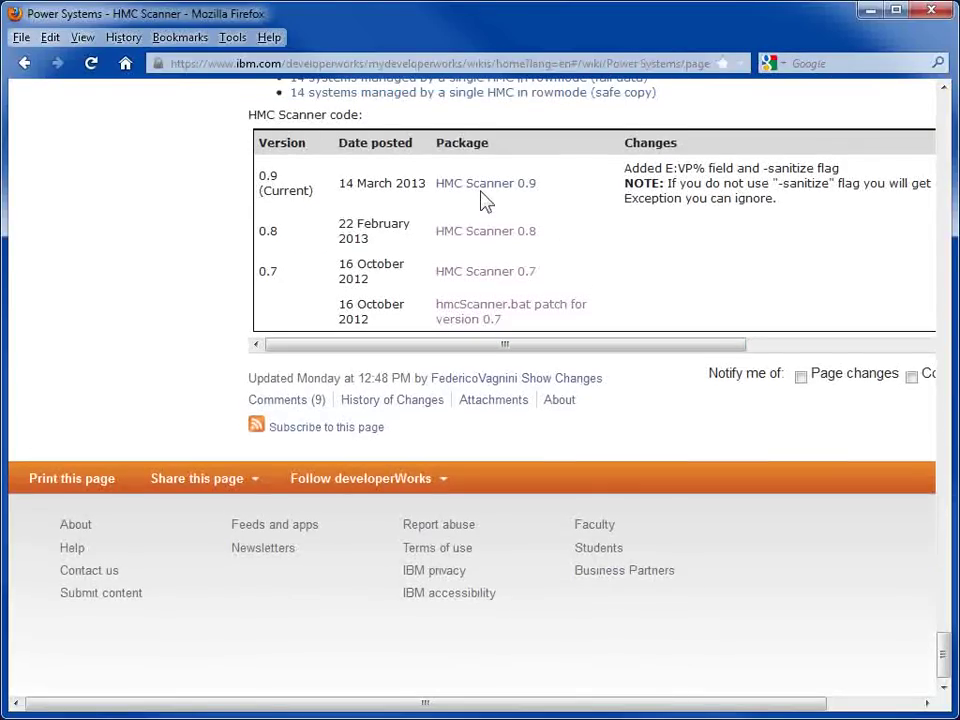
scroll(480, 200, up, 3)
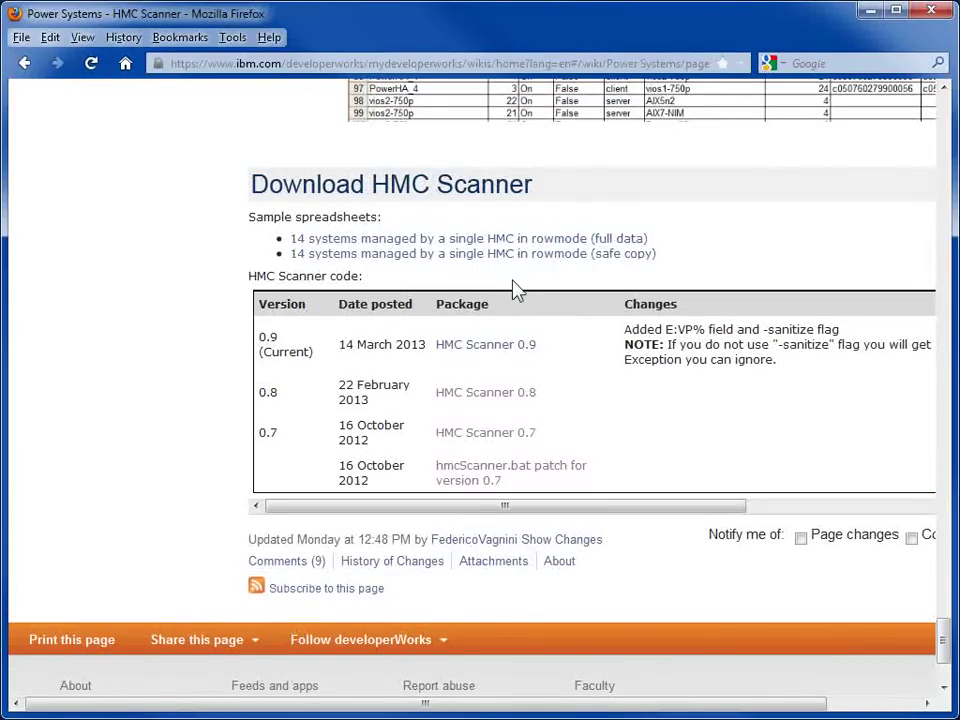
click(477, 345)
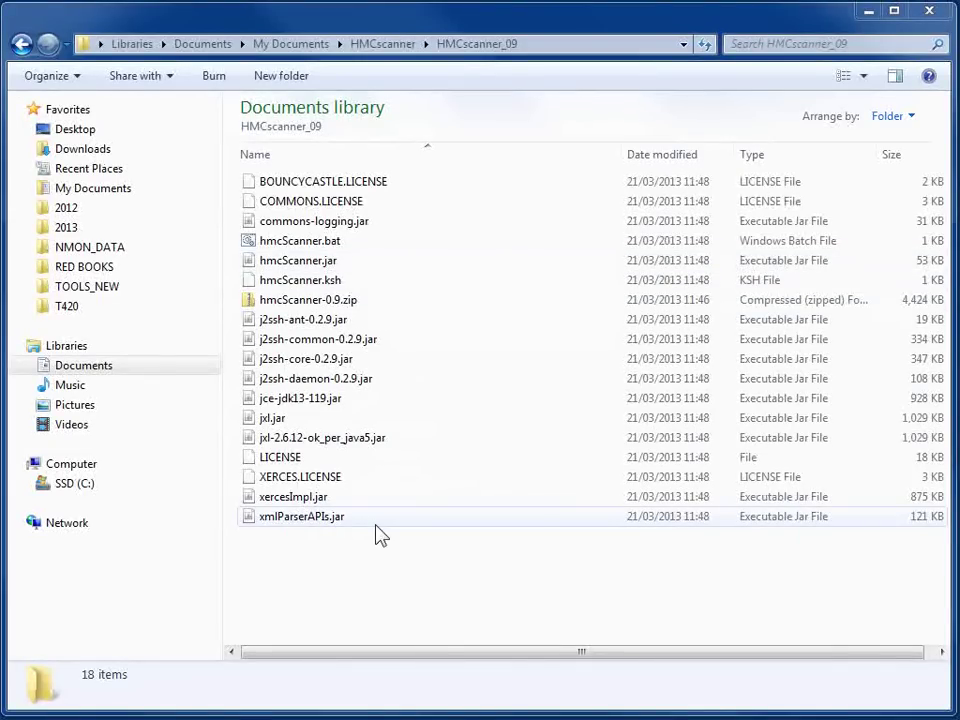
- Bring the Command Prompt fully on screen and clear its earlier listing with cls
key(alt+Tab)
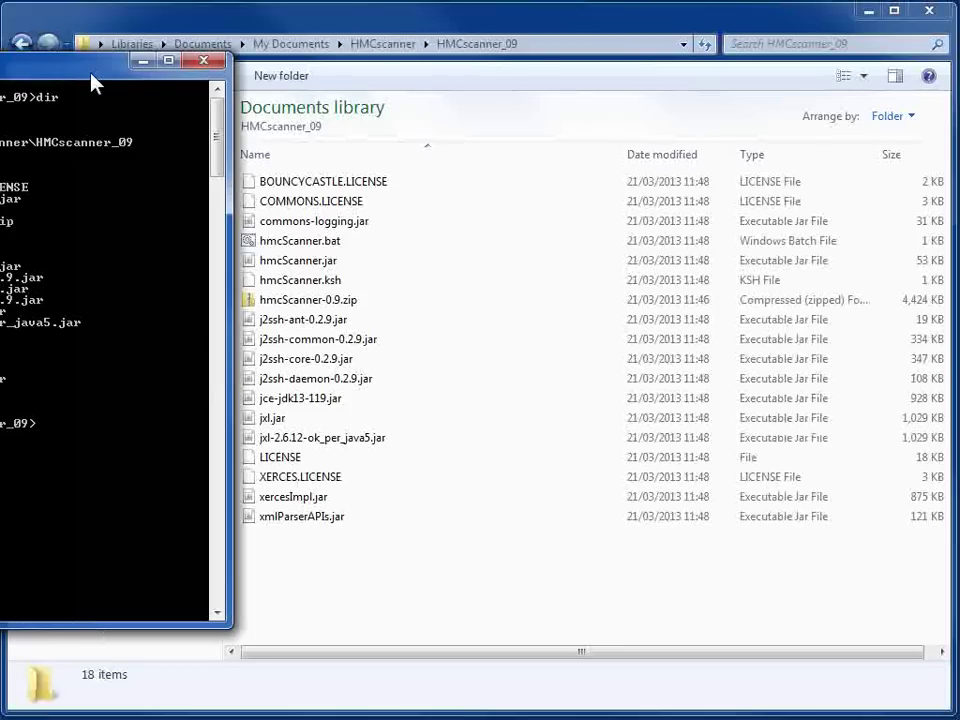
drag(91, 76, 601, 76)
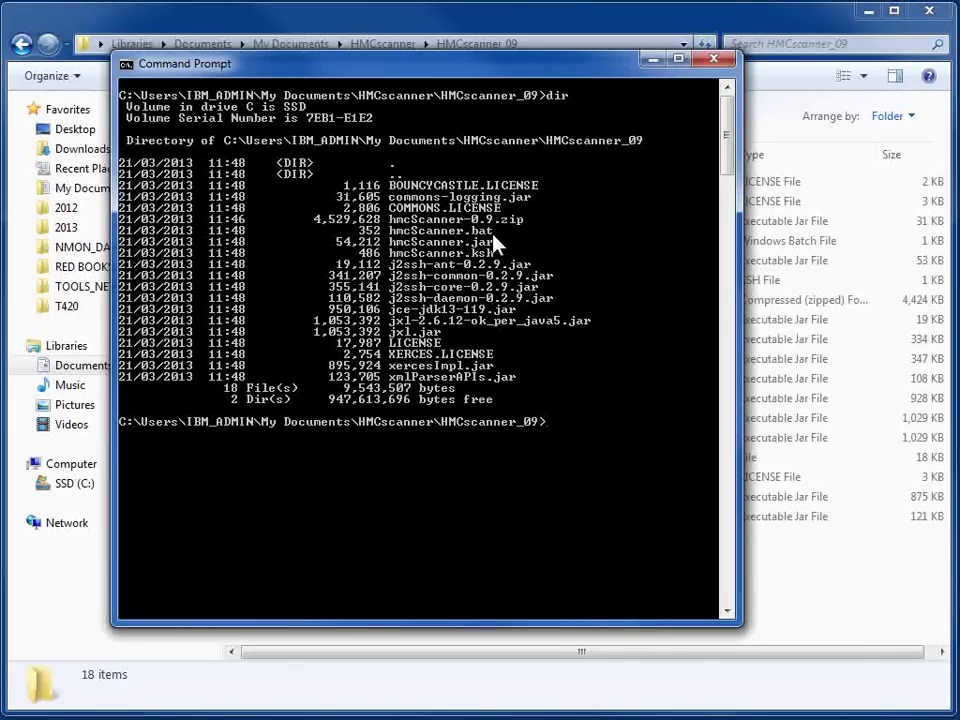
text(cls)
key(Return)
- Run hmcscanner.bat against hmc11.aixncc.uk.ibm.com with the HMC user, password and -stats
click(868, 11)
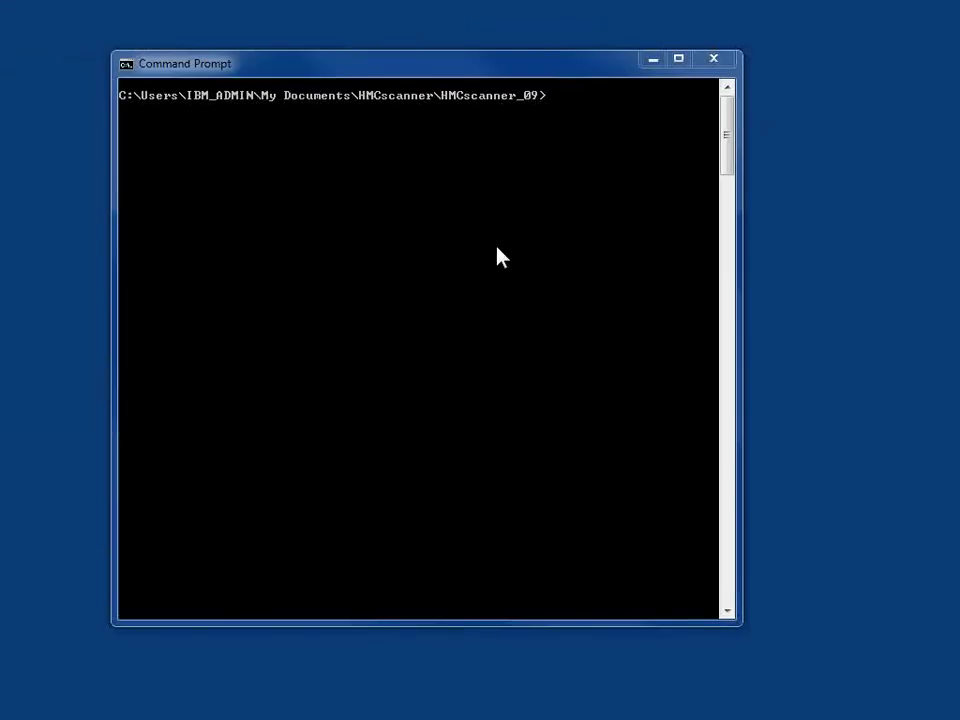
text(hmcscanner.bat hmc11.aixncc.uk.ibm.com)
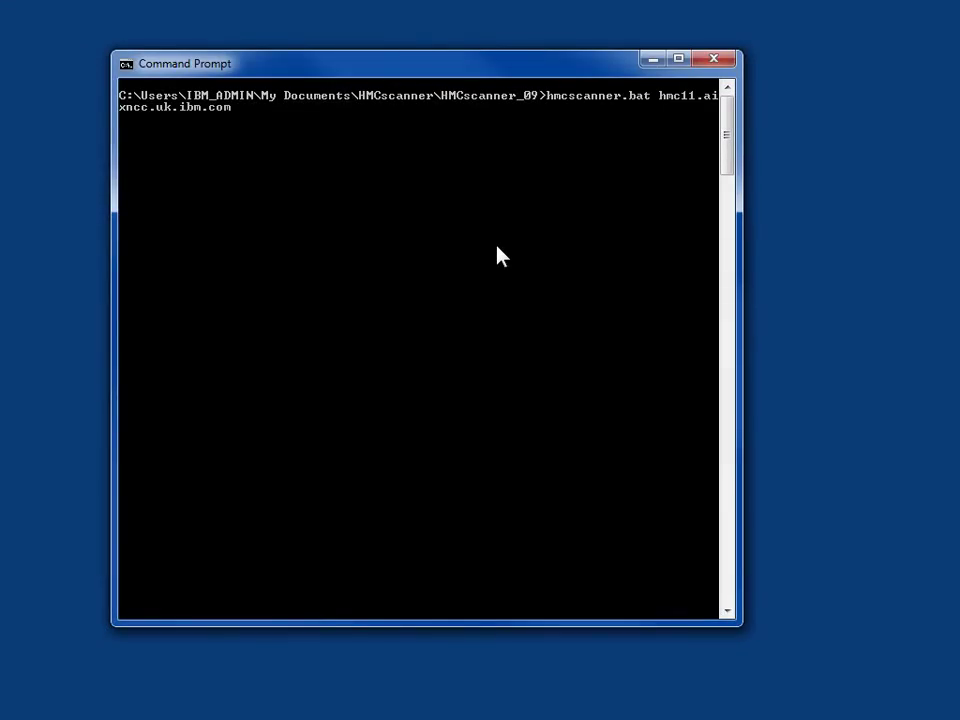
text( nag -p  )
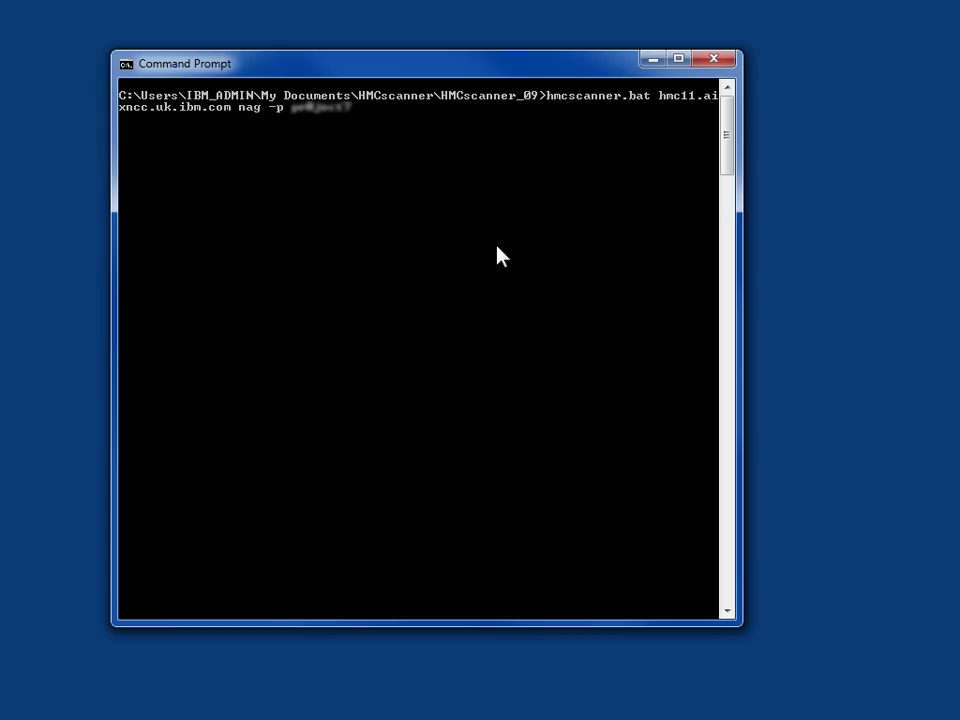
text(-stats)
key(Return)
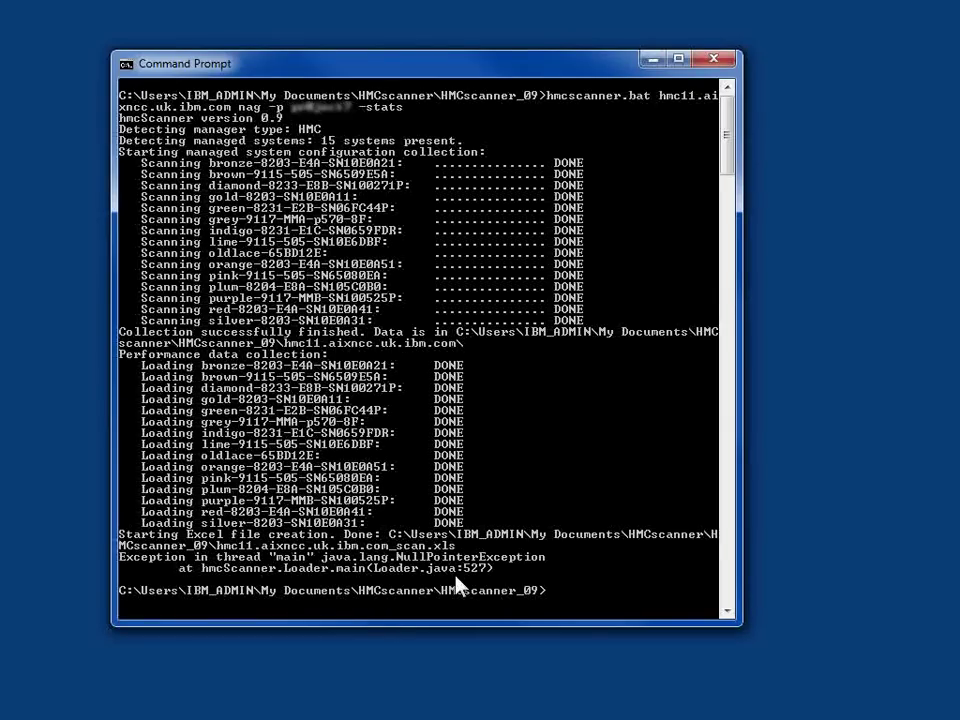
text(dir)
- List the folder, then open hmc11.aixncc.uk.ibm.com_scan.xls from Explorer in Excel
key(Return)
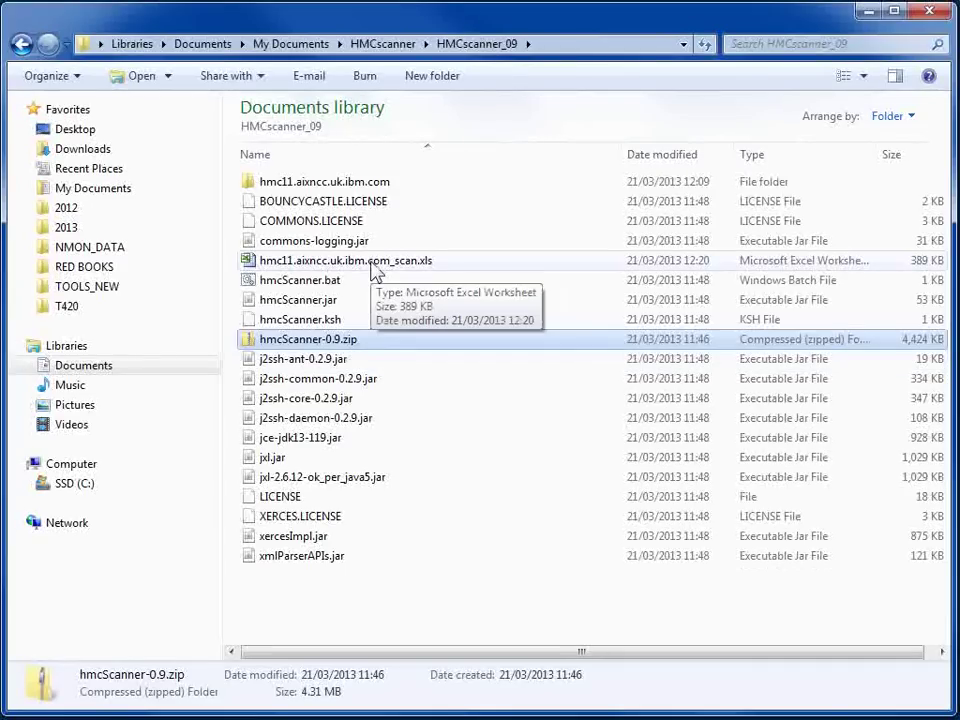
click(336, 262)
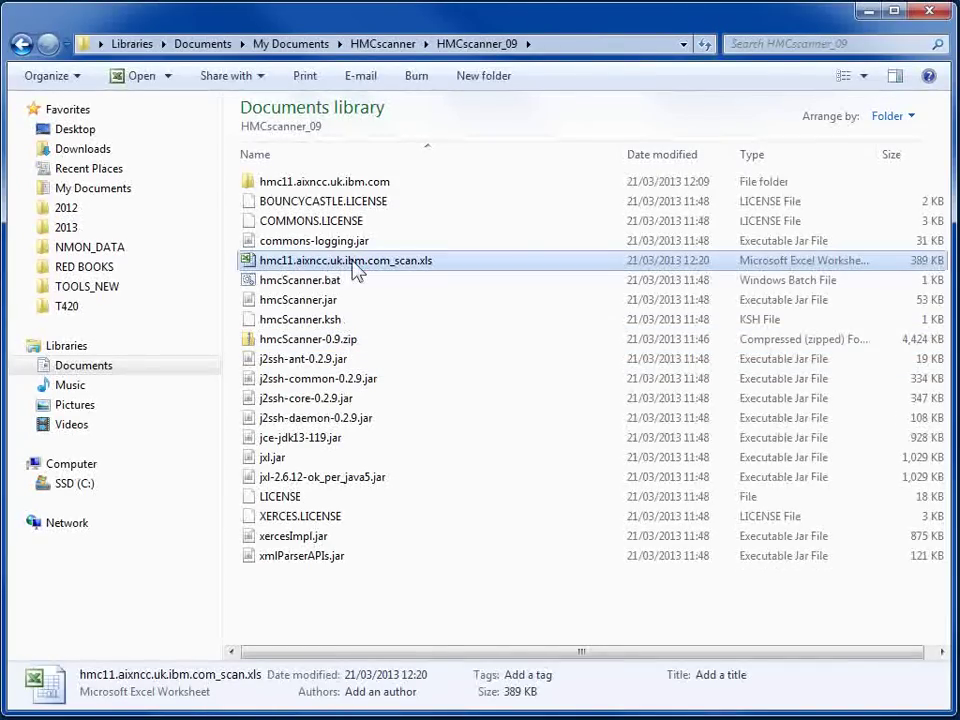
double_click(352, 266)
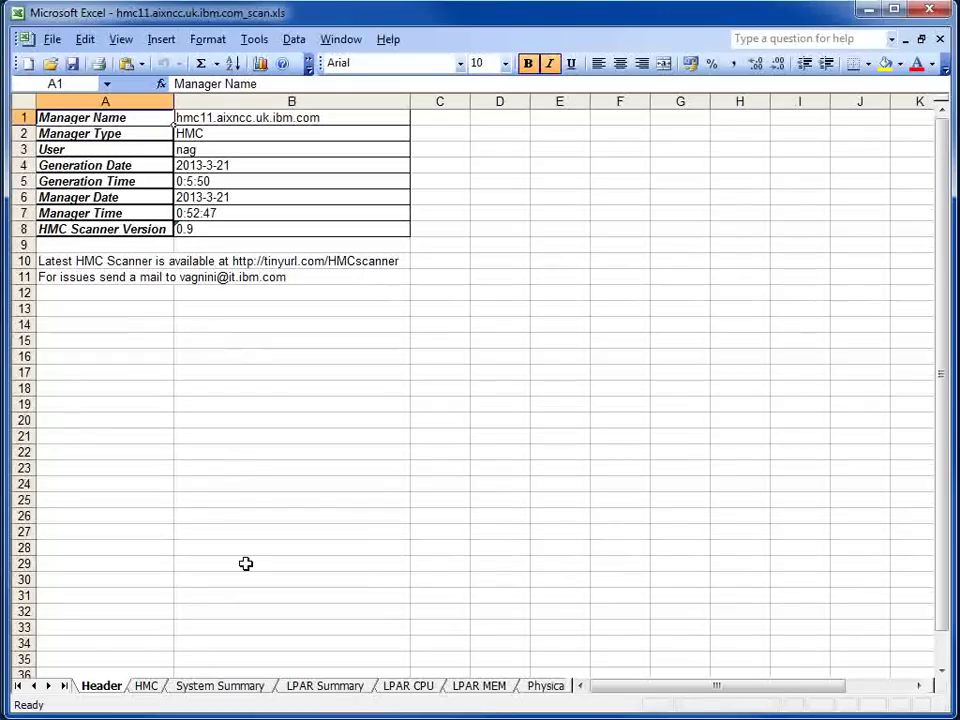
- View the HMC sheet, then the System Summary sheet with each server's cores and memory
click(146, 686)
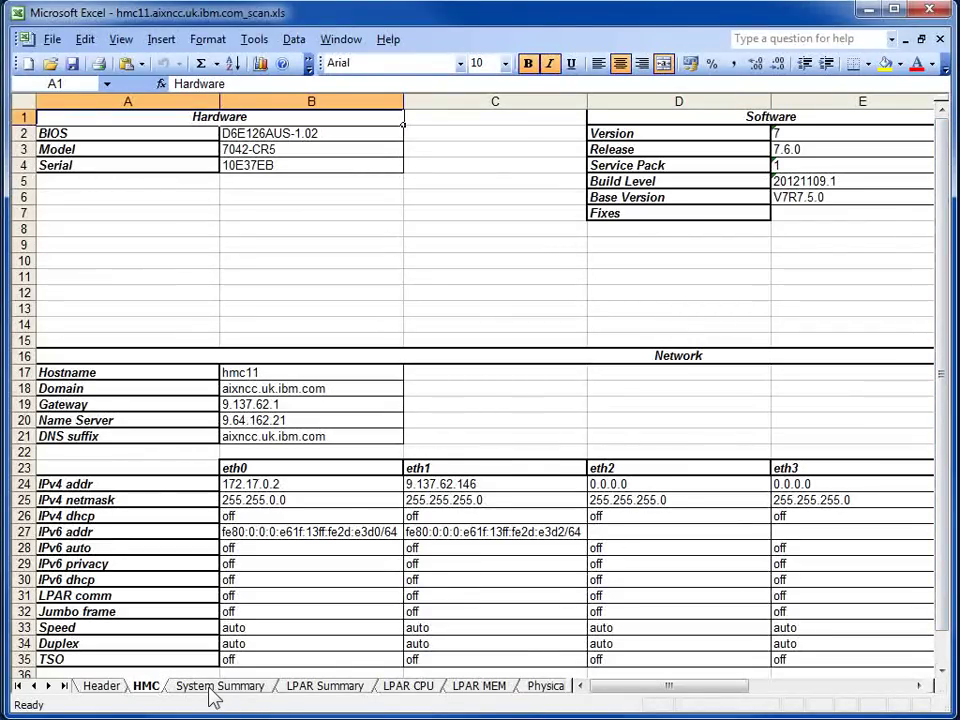
click(212, 686)
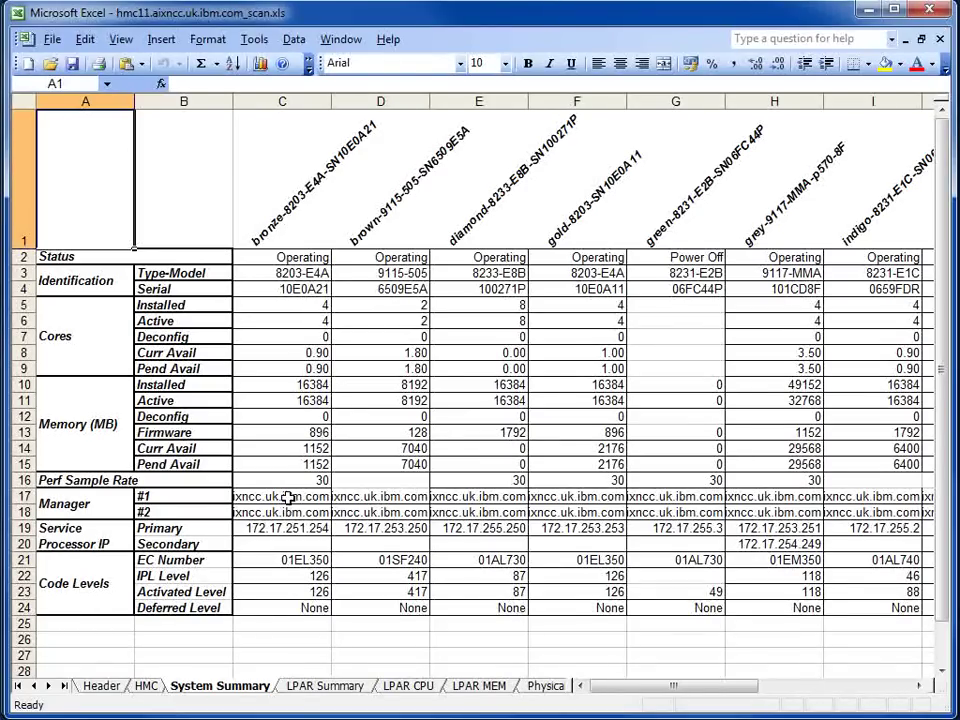
click(345, 511)
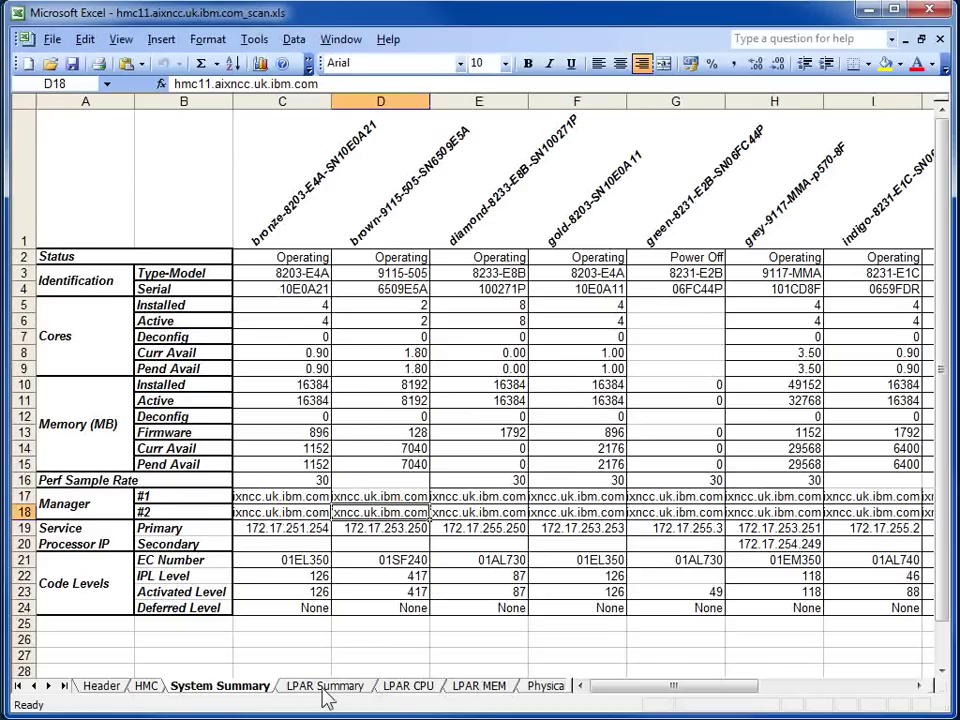
- Browse the LPAR Summary sheet, then the LPAR CPU sheet with bronze, brown and diamond pools
click(325, 687)
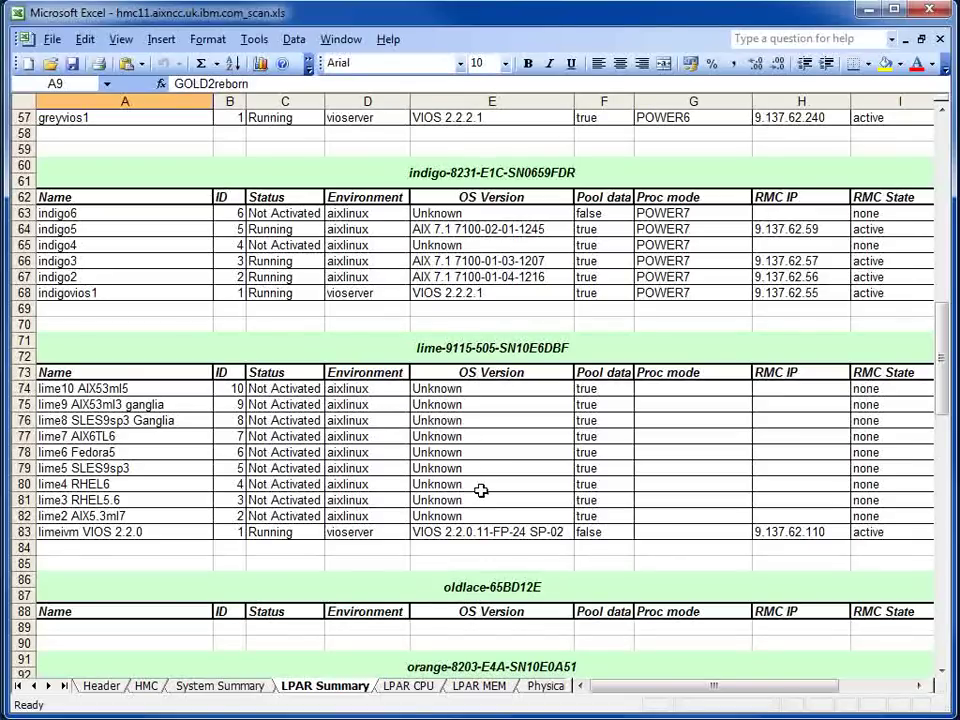
click(409, 689)
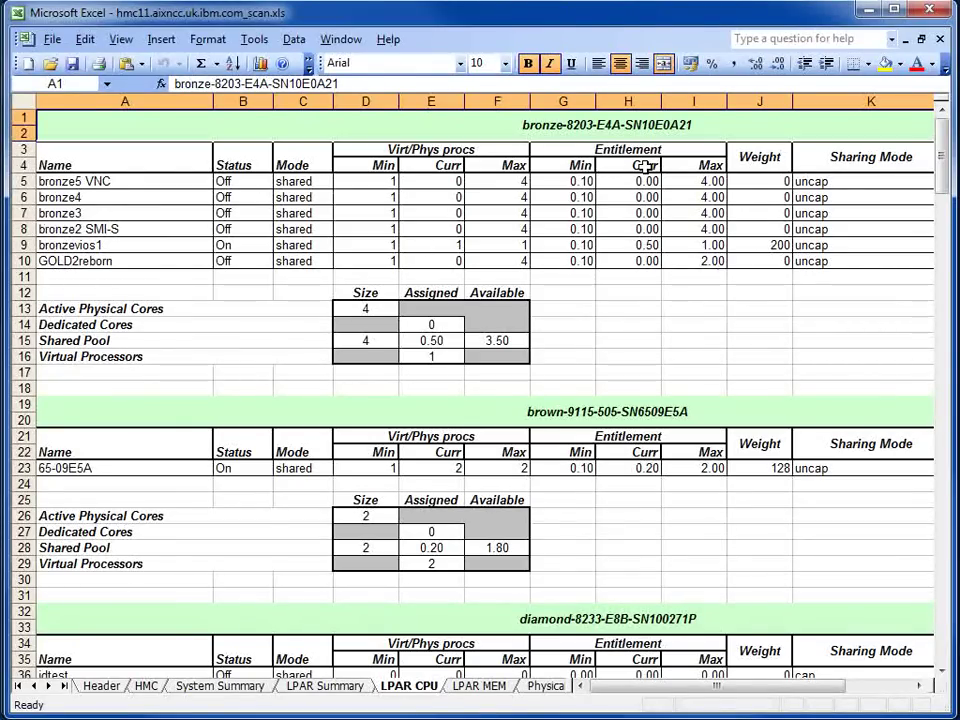
click(919, 685)
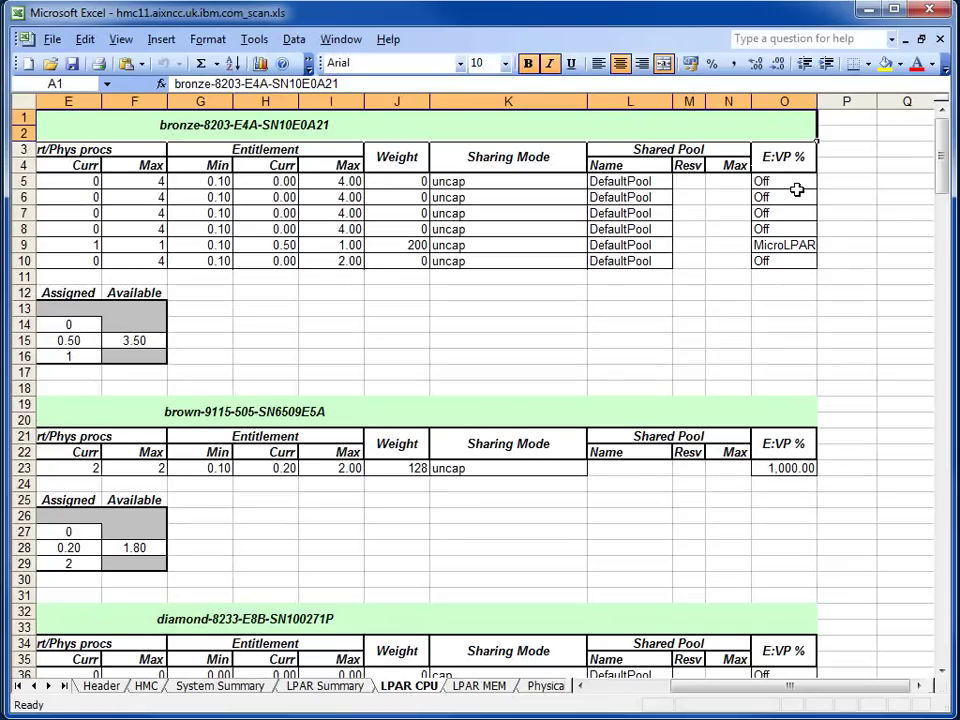
click(615, 686)
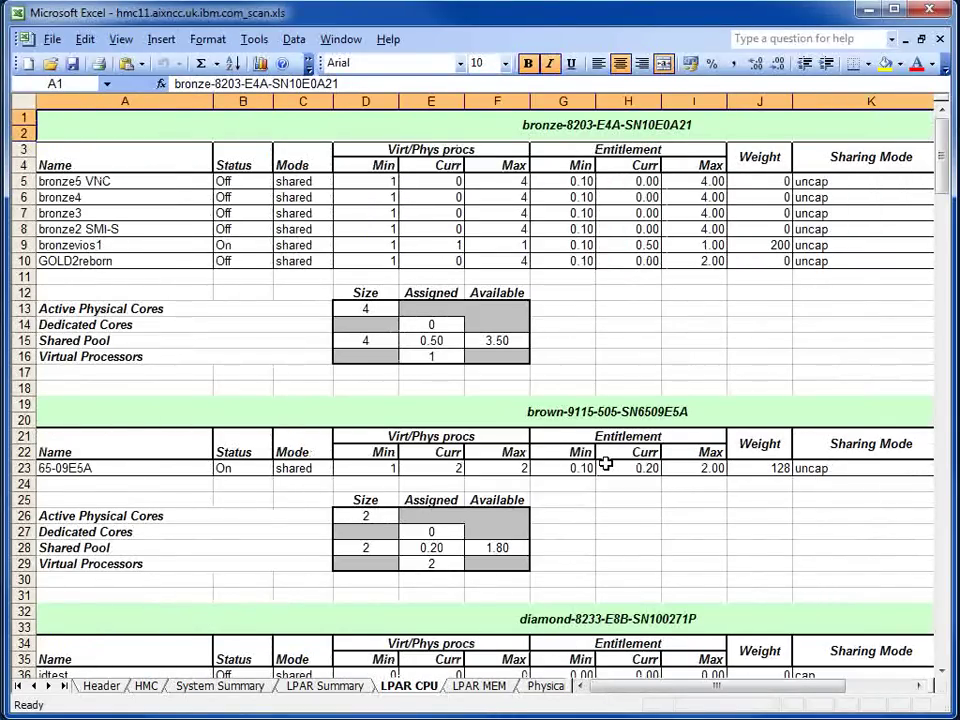
- Scroll to the purple-9117-MMB CPU table and inspect the E:VP % formulas in O192 and O196
scroll(608, 465, down, 20)
scroll(614, 470, down, 13)
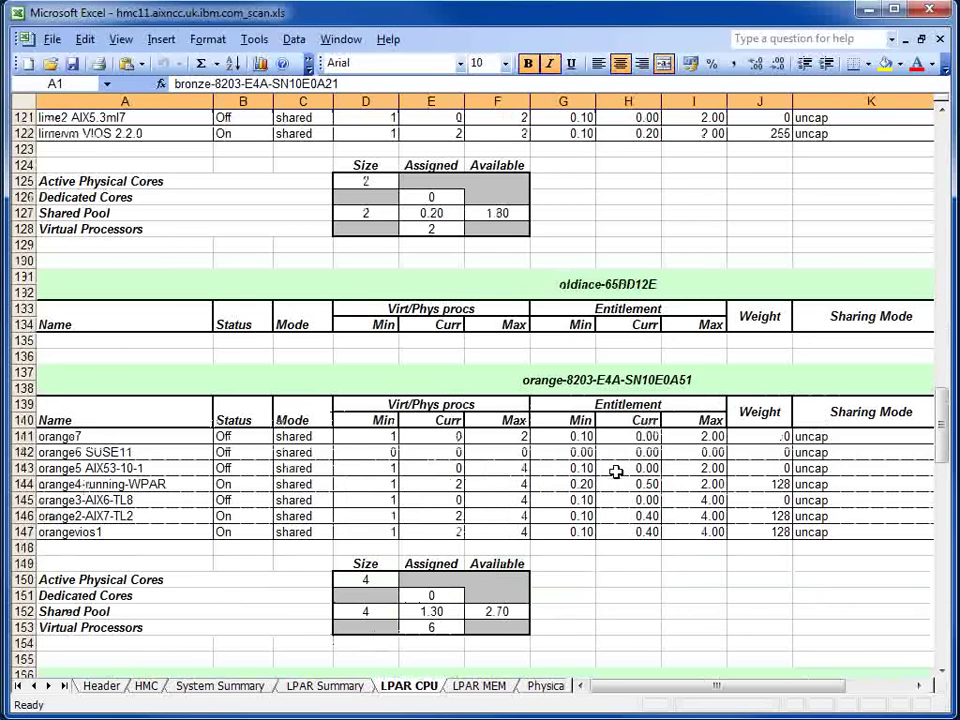
scroll(615, 472, down, 19)
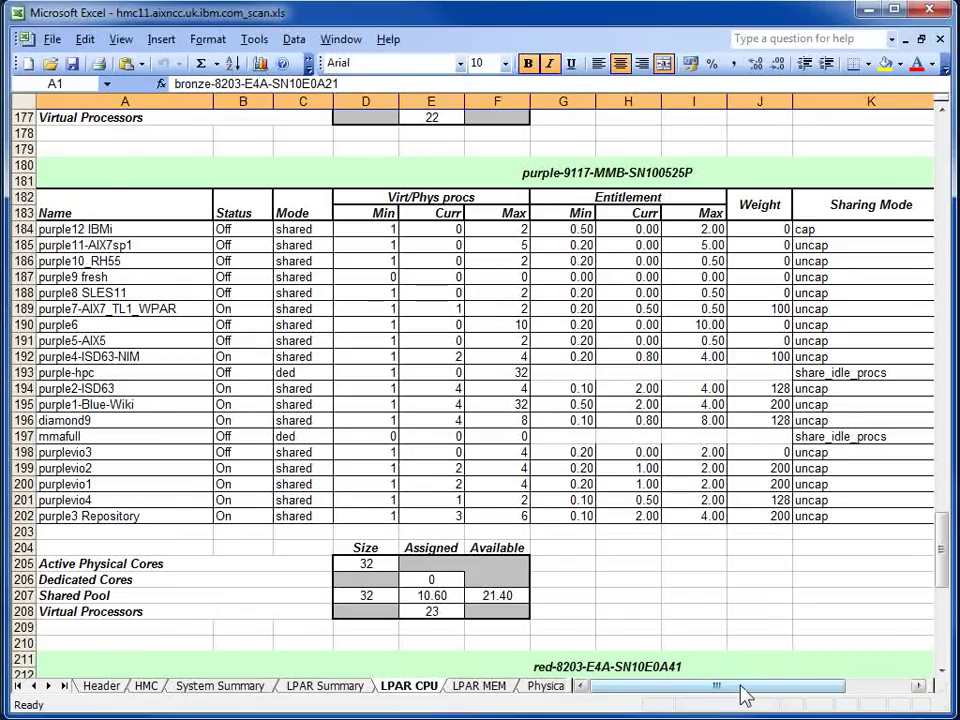
drag(743, 695, 808, 695)
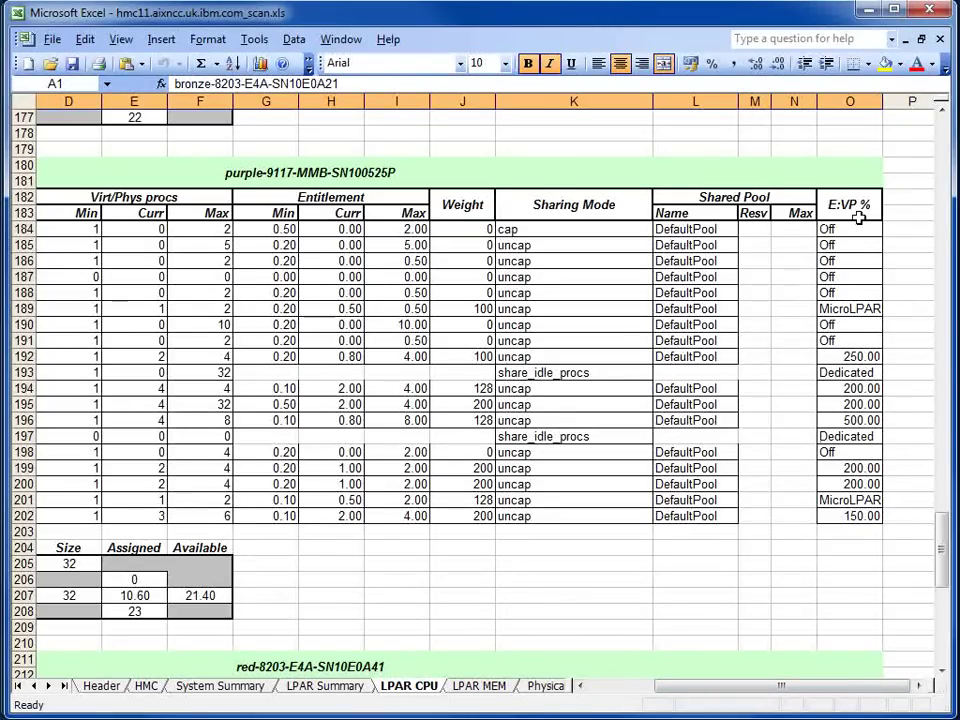
click(872, 359)
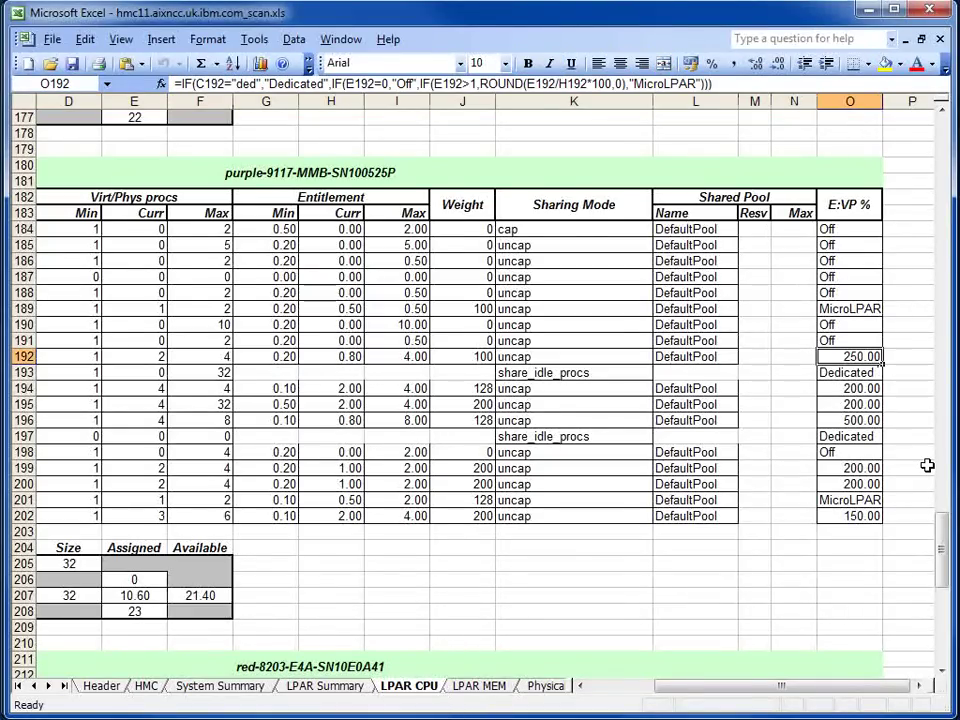
click(862, 420)
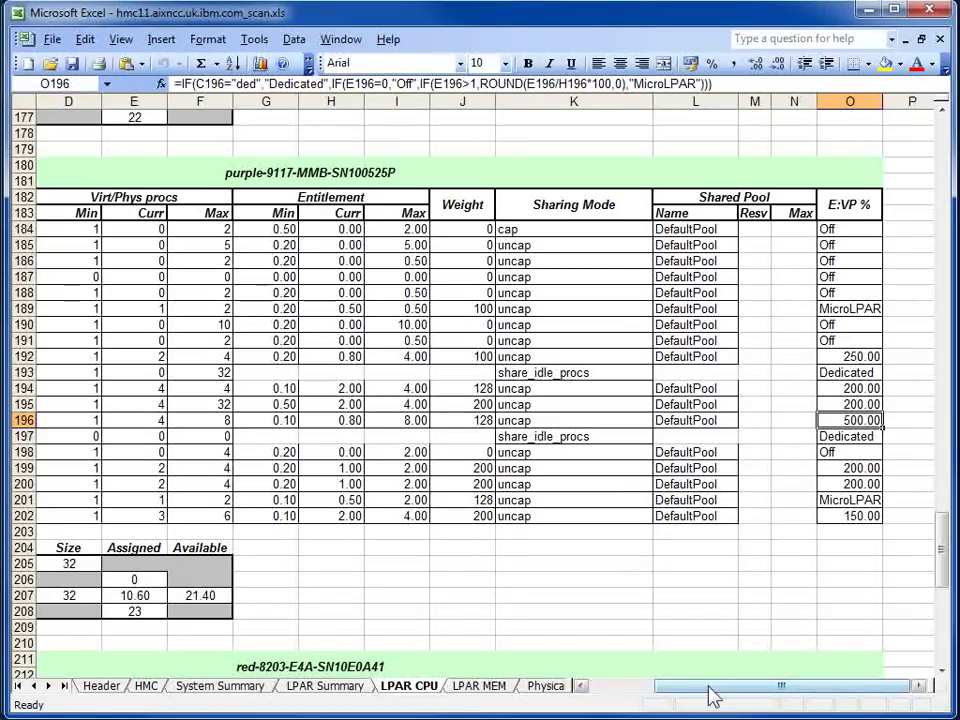
drag(712, 697, 641, 697)
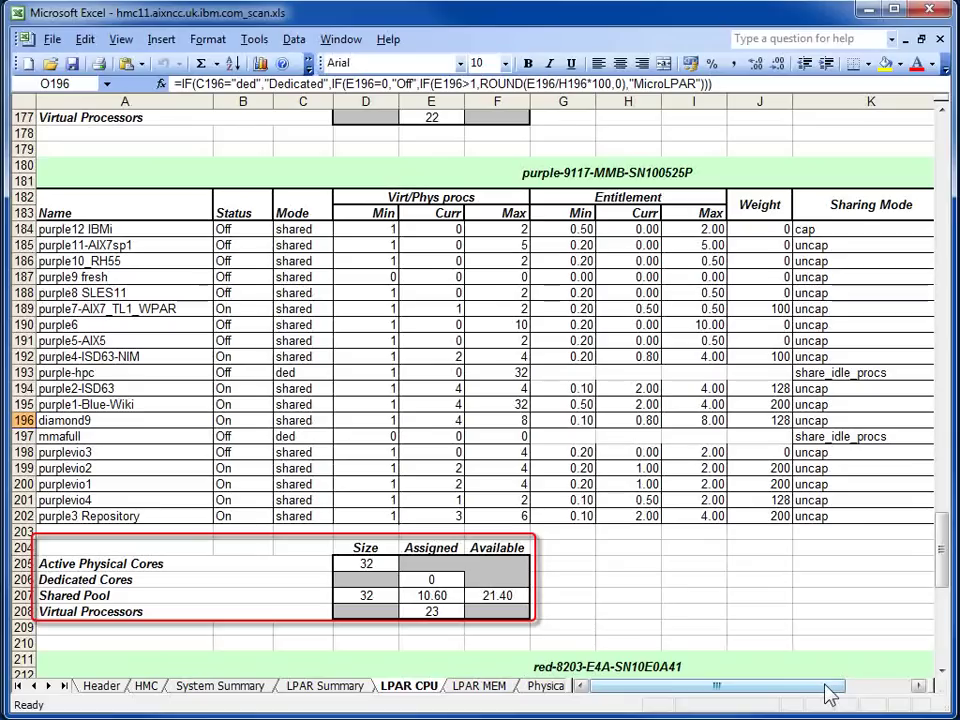
- Show the LPAR MEM sheet with each partition's minimum, current and maximum memory in MB
drag(829, 694, 836, 694)
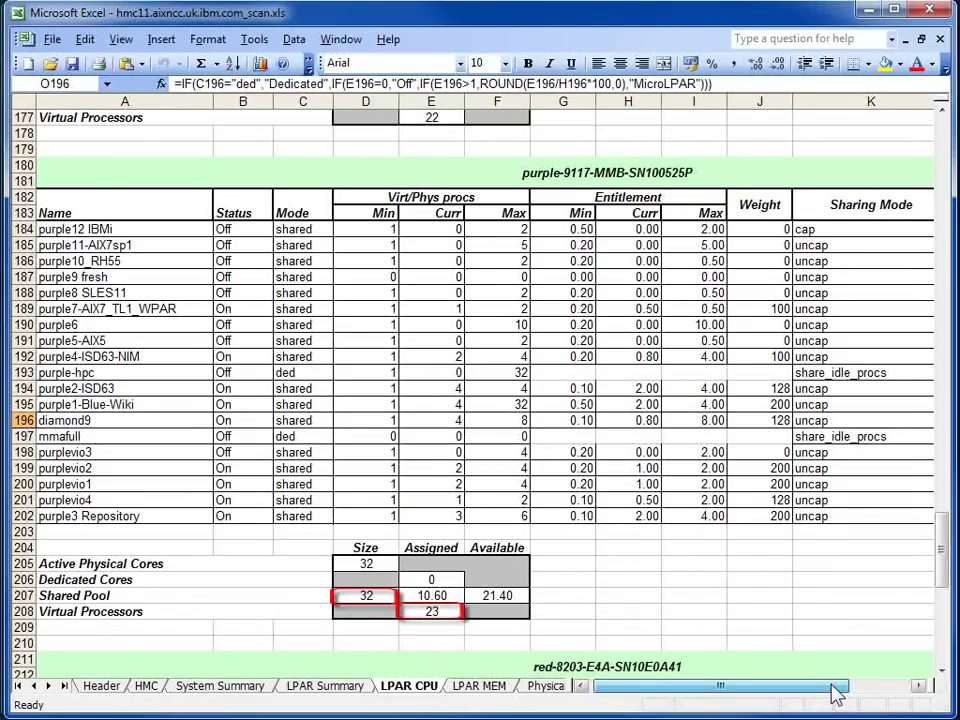
click(480, 685)
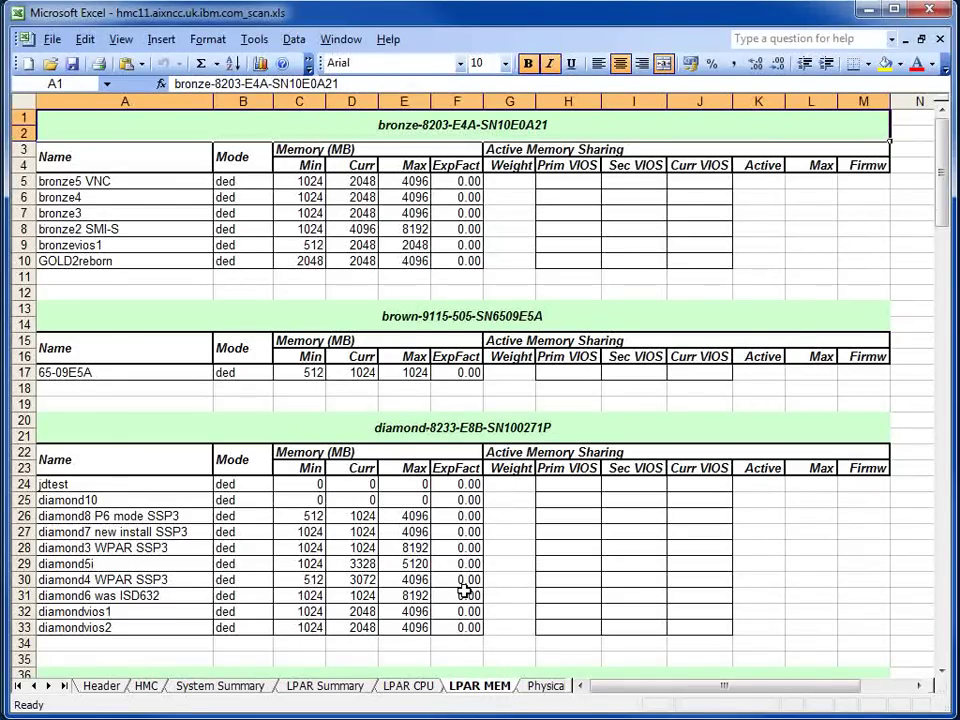
- Browse the Physical Slots sheet and bring more sheet tabs into view
scroll(465, 590, down, 19)
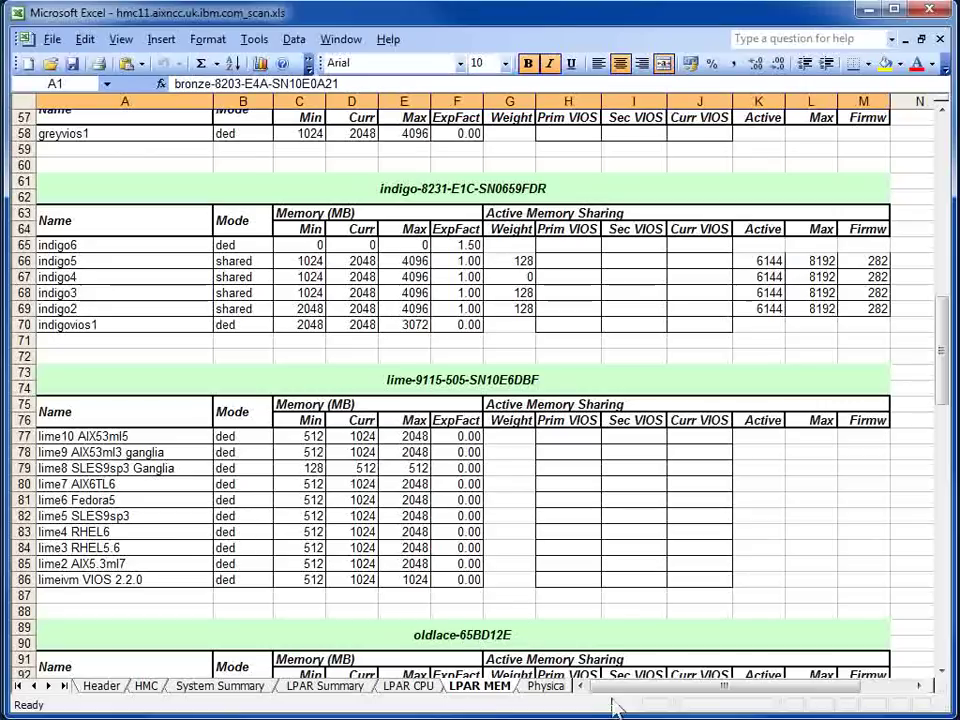
click(545, 686)
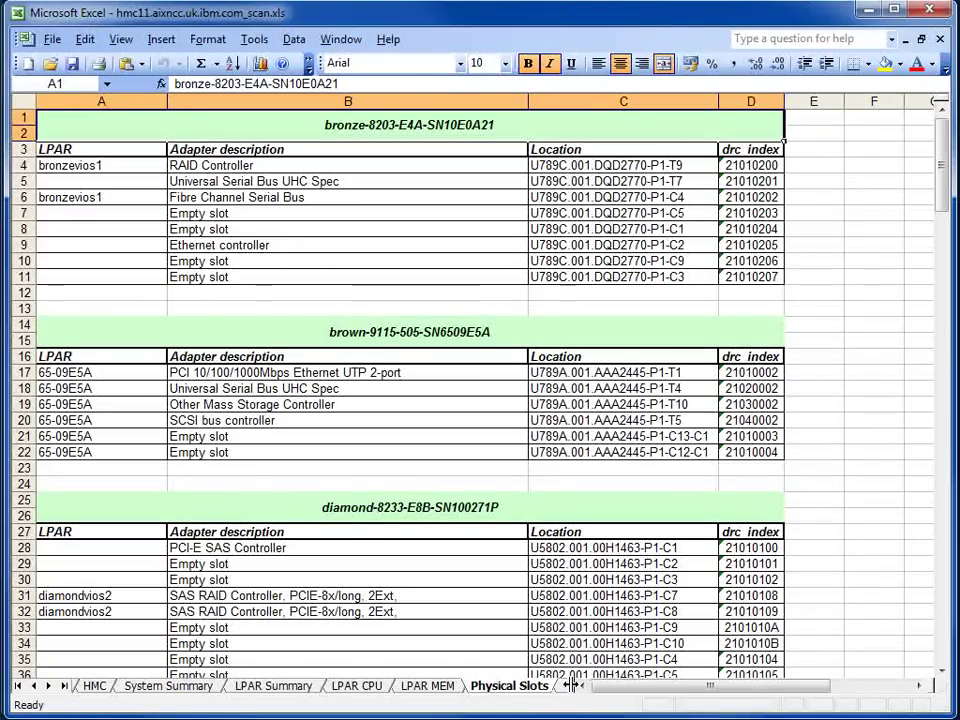
drag(568, 685, 692, 685)
- Inspect the Port VLAN id 99 entries in H35 and H32 on Virtual Ethernet, then view Virtual SCSI
click(605, 686)
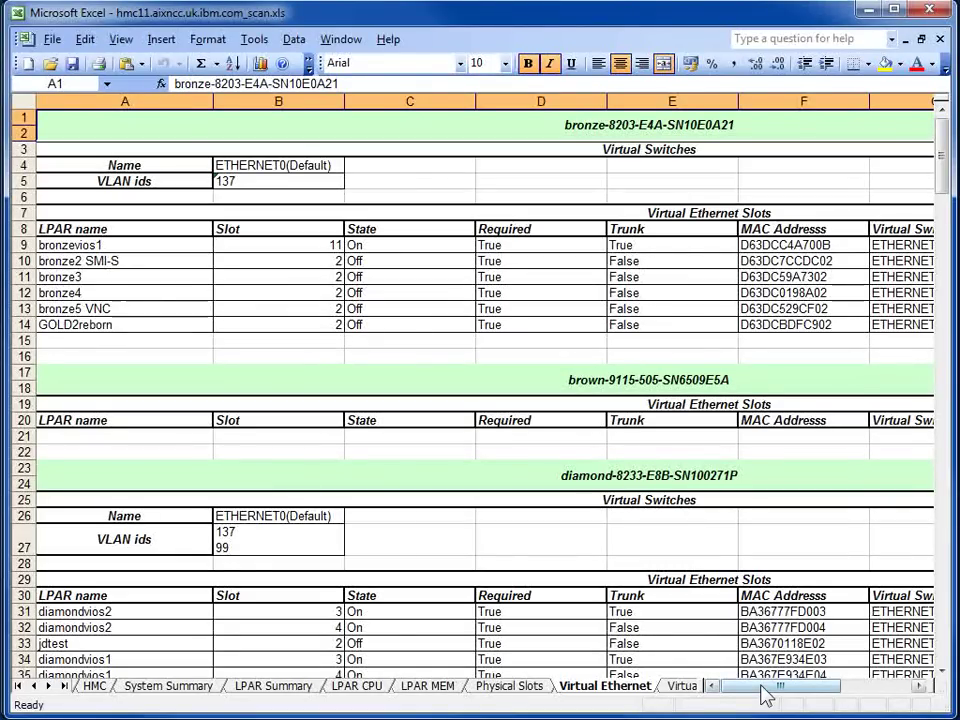
drag(766, 694, 819, 694)
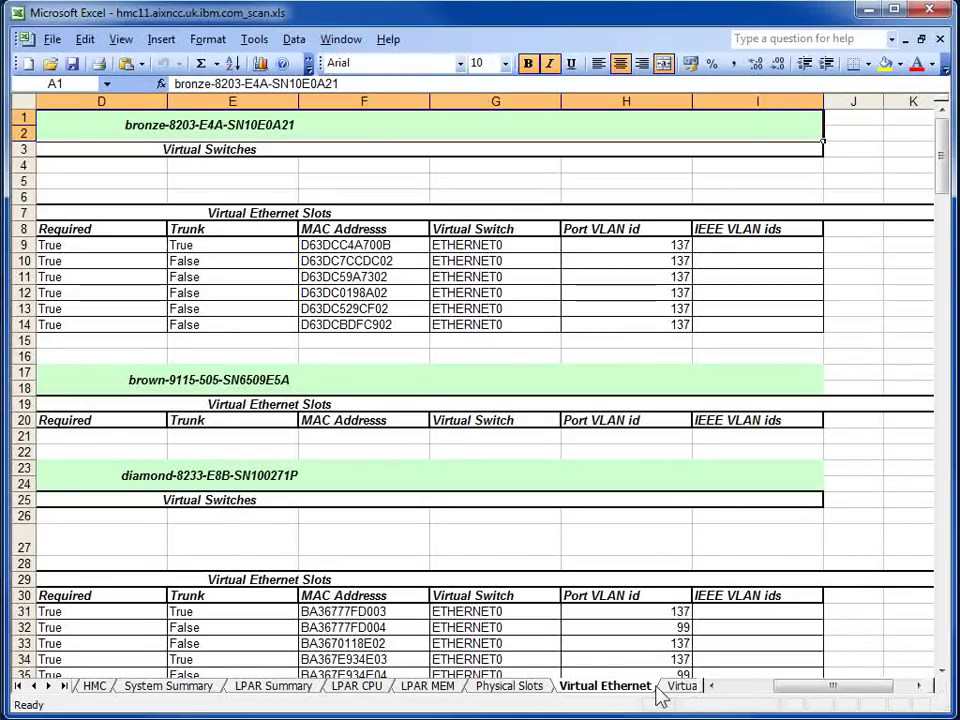
scroll(648, 622, down, 3)
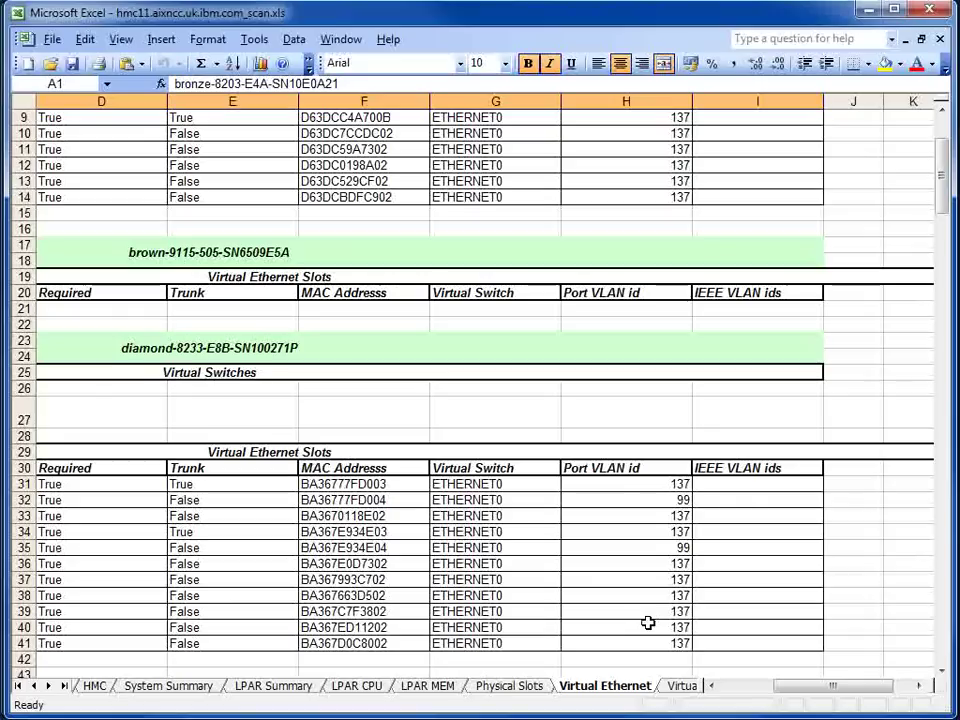
click(641, 549)
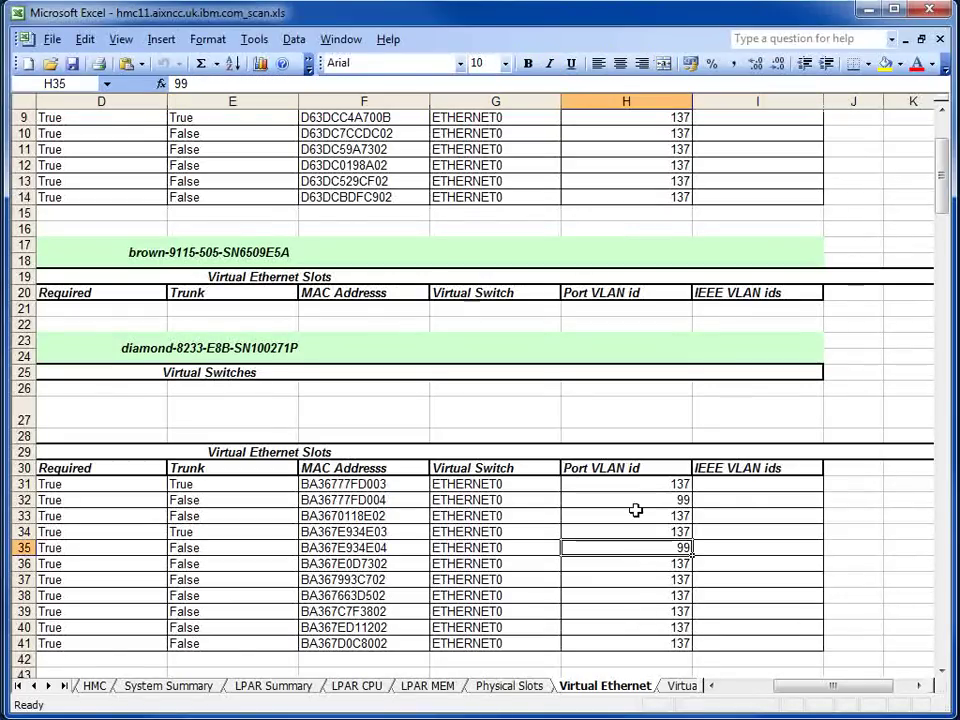
click(634, 499)
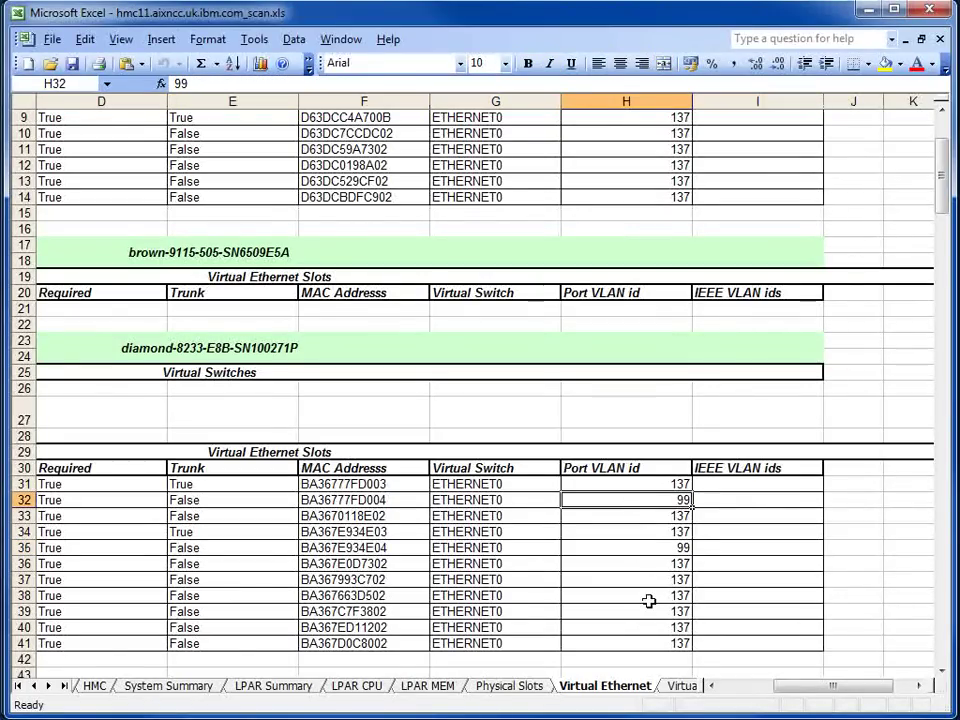
click(682, 687)
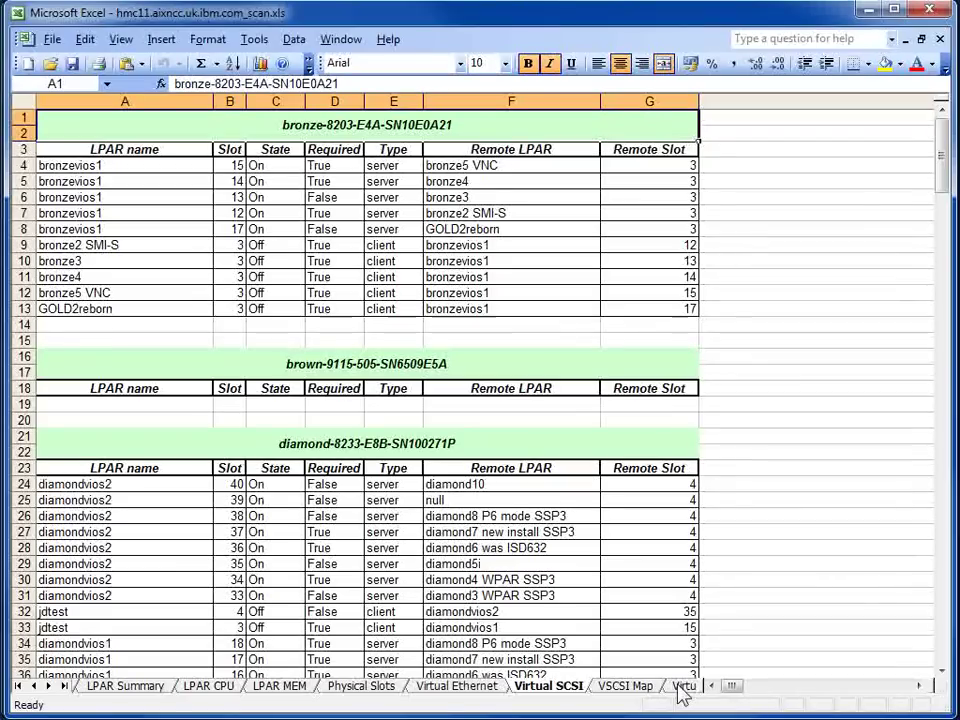
- Browse the VSCSI Map, Virtual Fibre and SW cores sheets, ending on CPU Pool usage
click(627, 686)
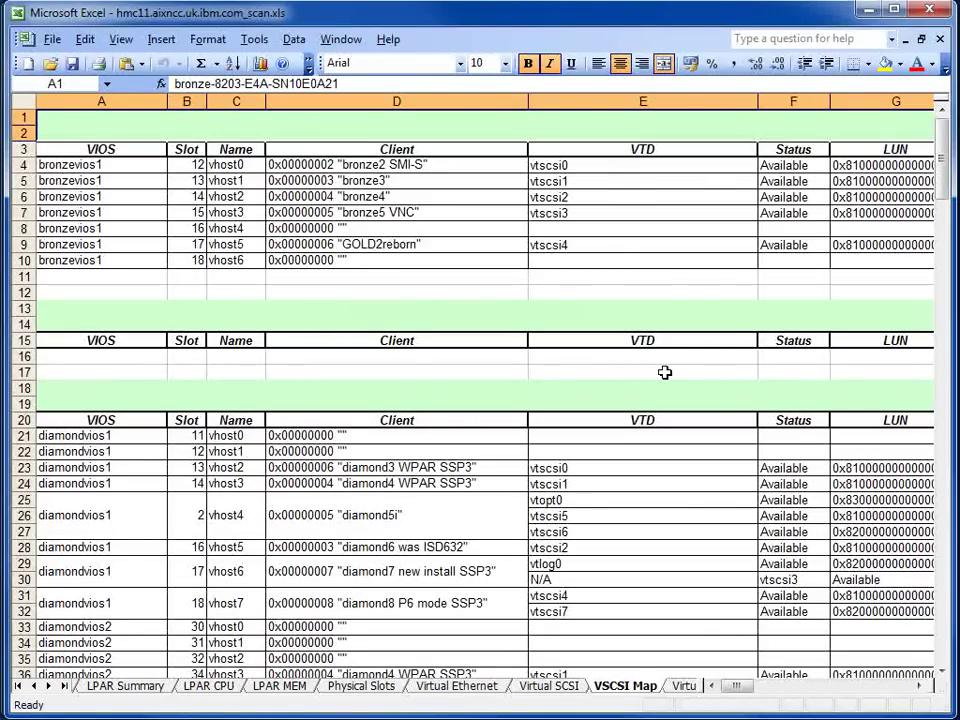
key(ctrl+Page_Down)
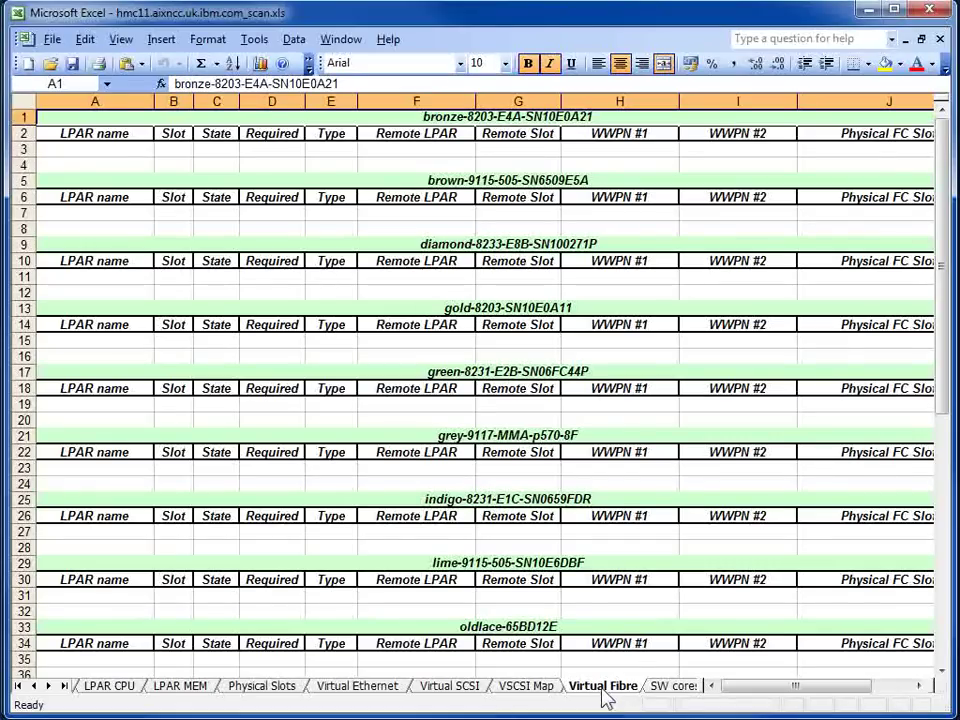
scroll(676, 499, down, 11)
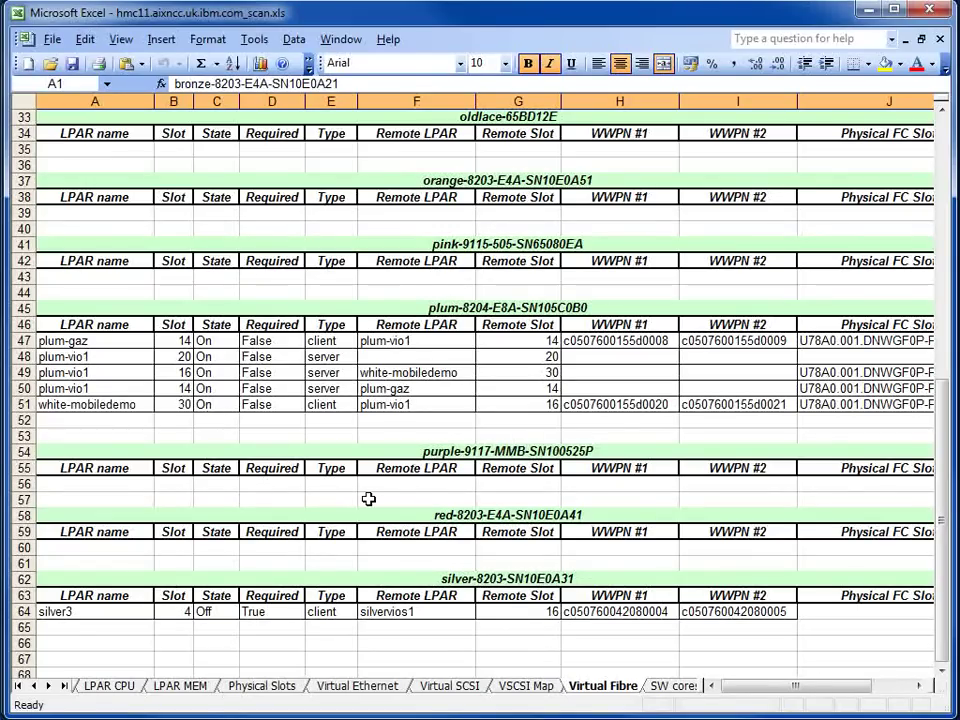
click(672, 687)
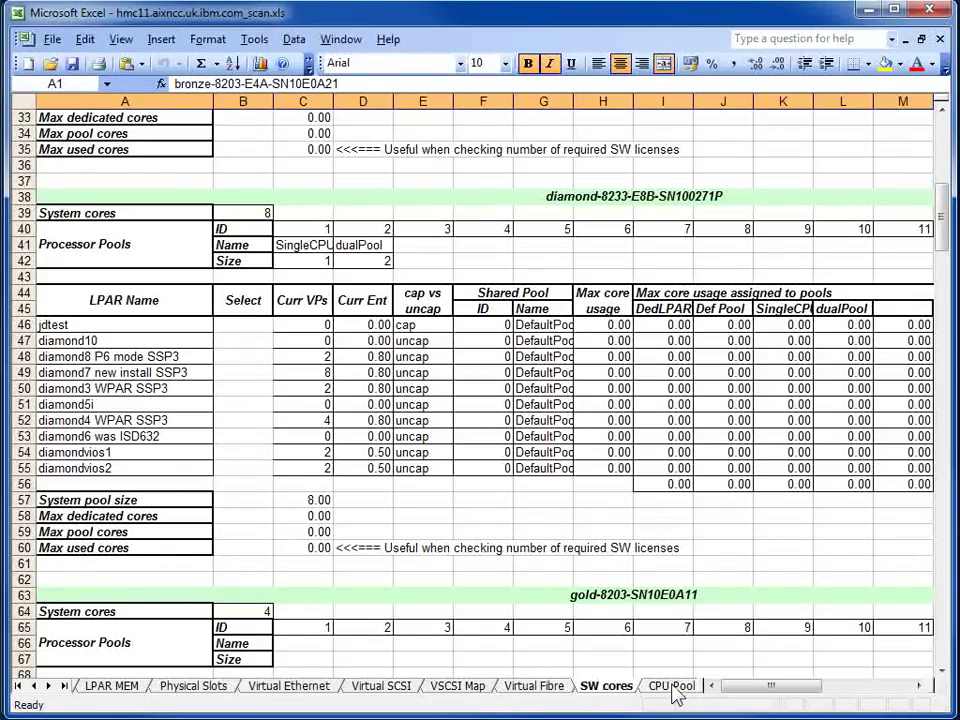
click(672, 687)
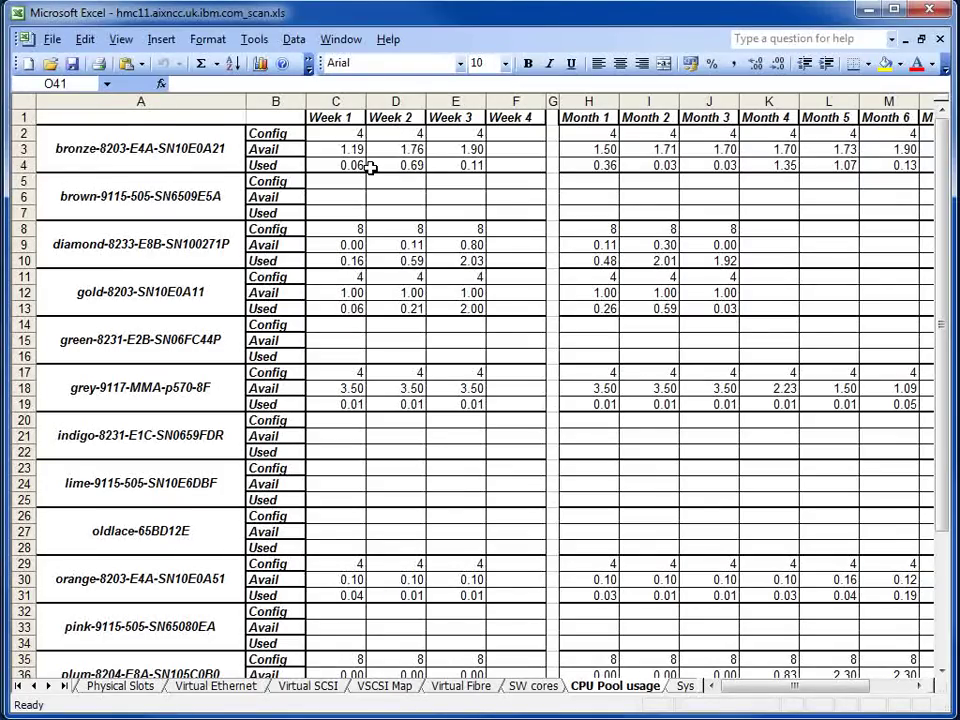
- Cancel the accidental move of the H3 value so no cells are overwritten
drag(336, 133, 503, 158)
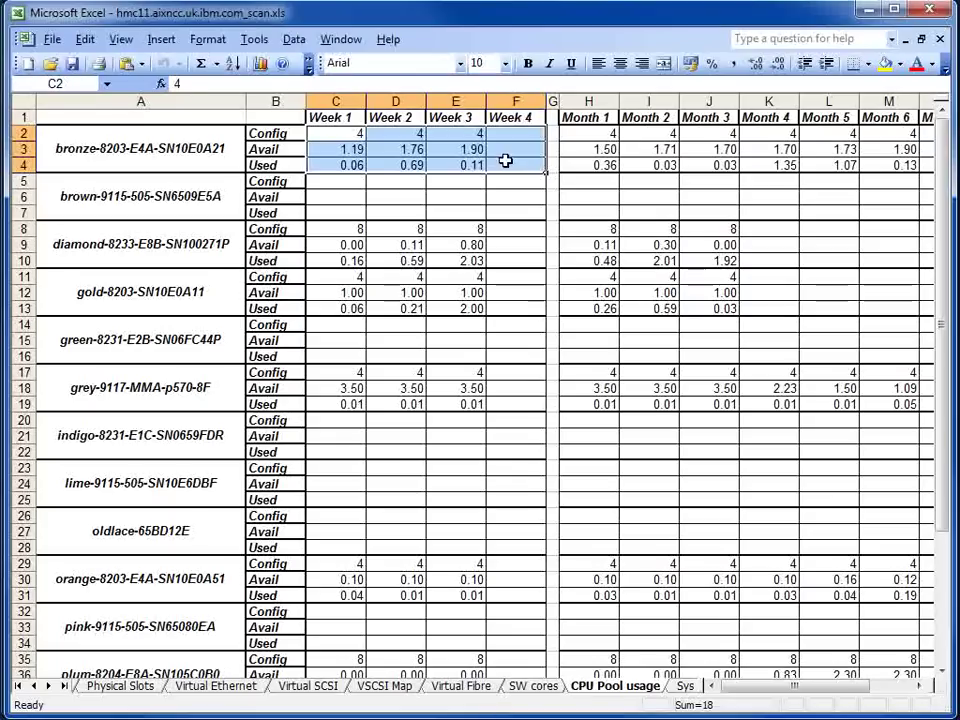
click(606, 150)
drag(603, 145, 925, 148)
click(318, 423)
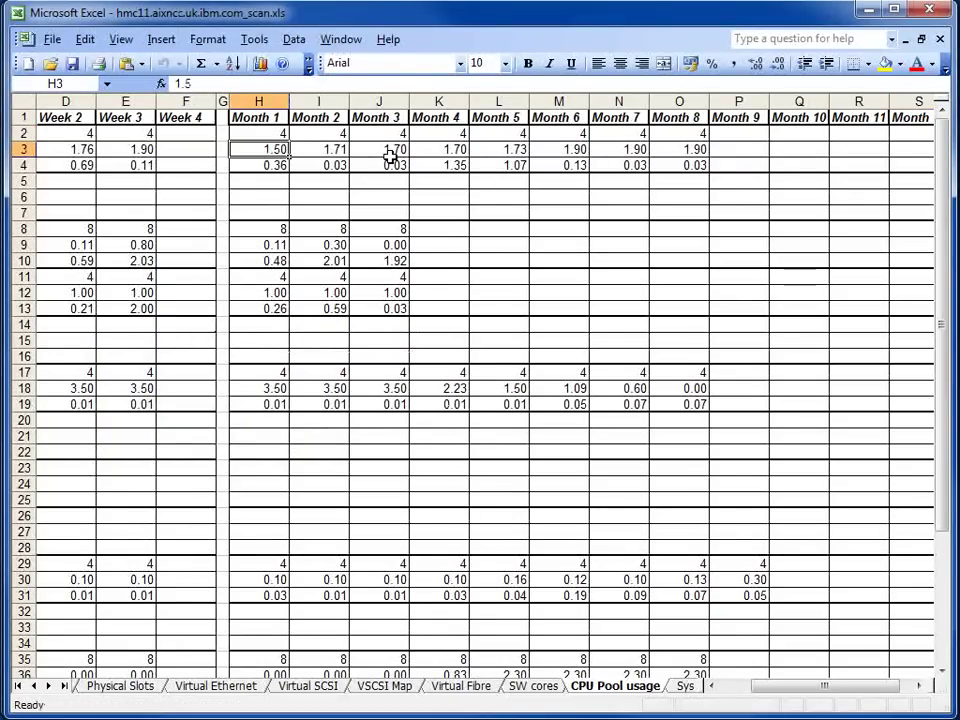
click(441, 458)
- Select the purple-9117-MMB monthly Config, Avail and Used values H38:P40 and launch the Chart Wizard
scroll(445, 480, down, 8)
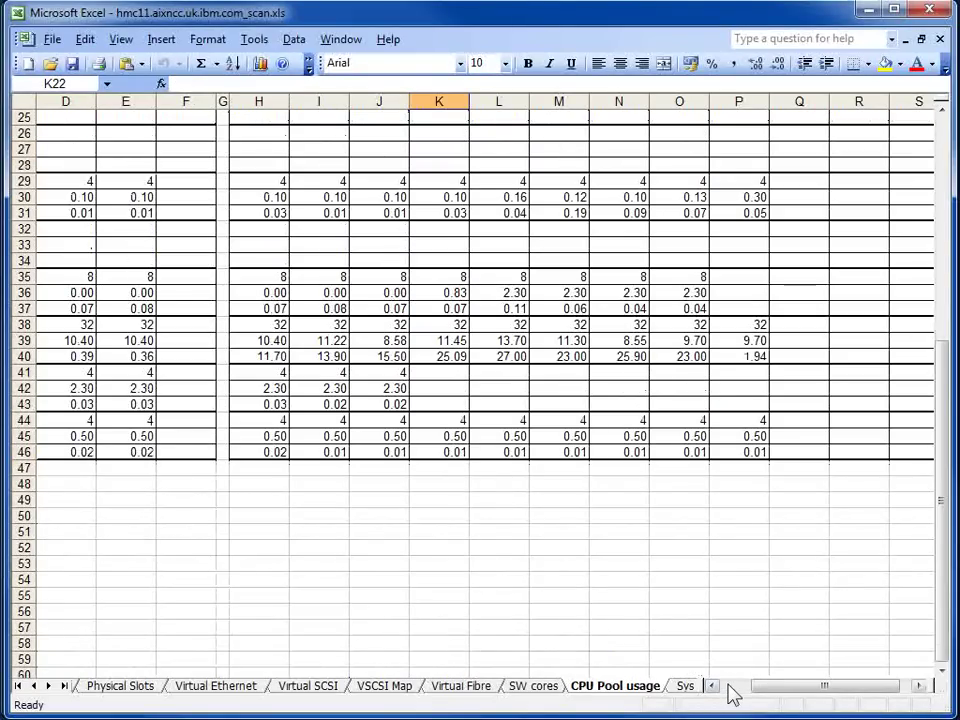
click(733, 690)
click(300, 341)
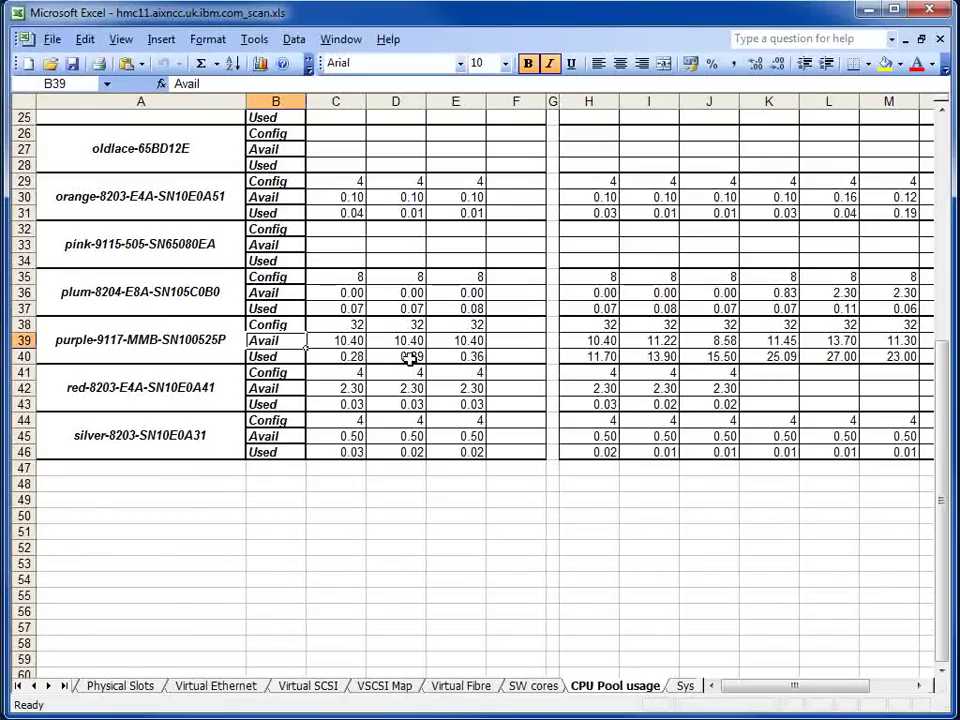
click(625, 341)
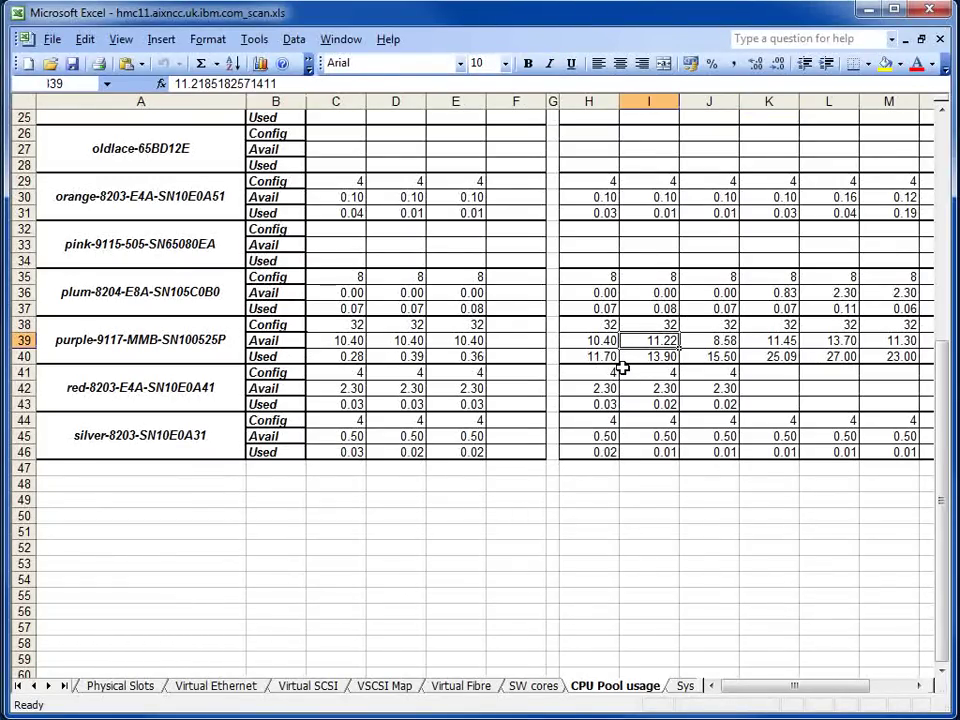
scroll(622, 368, up, 3)
drag(600, 452, 815, 483)
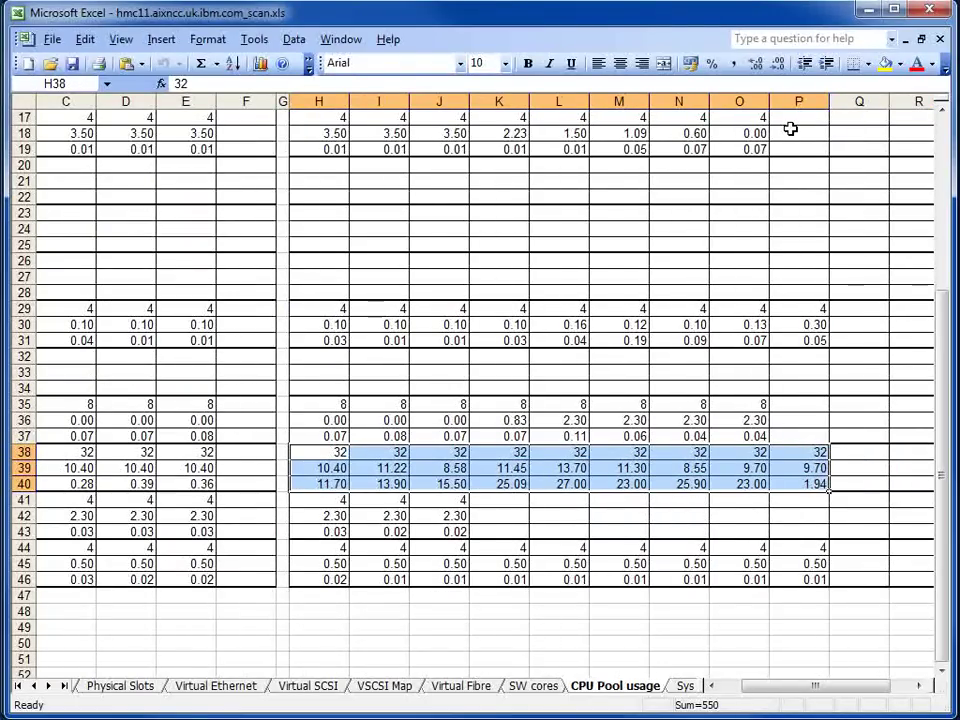
click(261, 64)
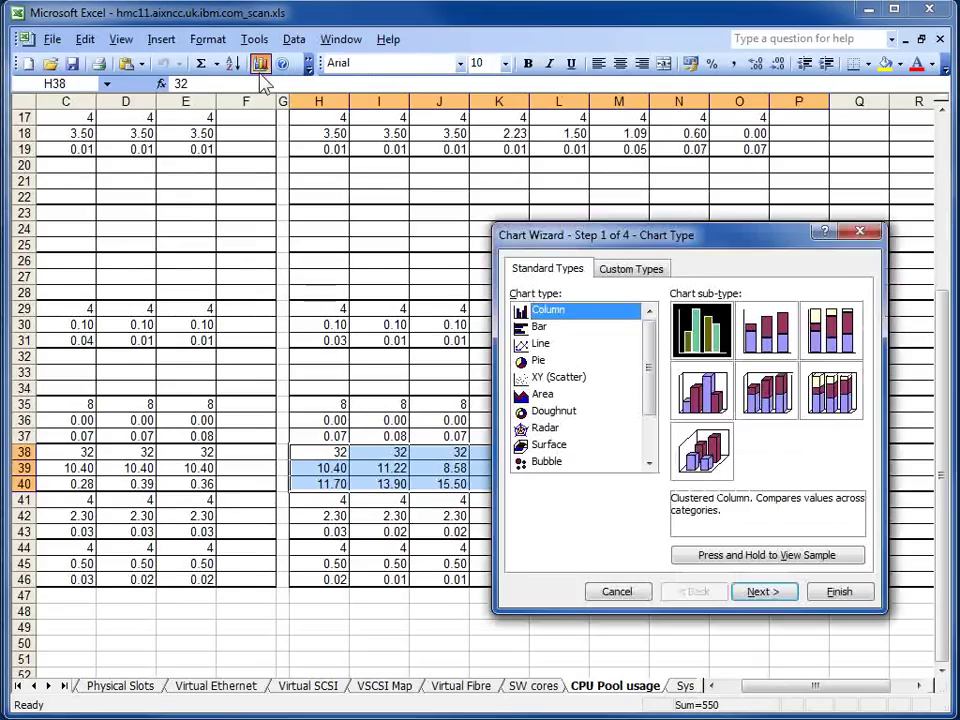
- Insert a line chart with markers of H38:P40 and drag its corners to enlarge it
click(540, 343)
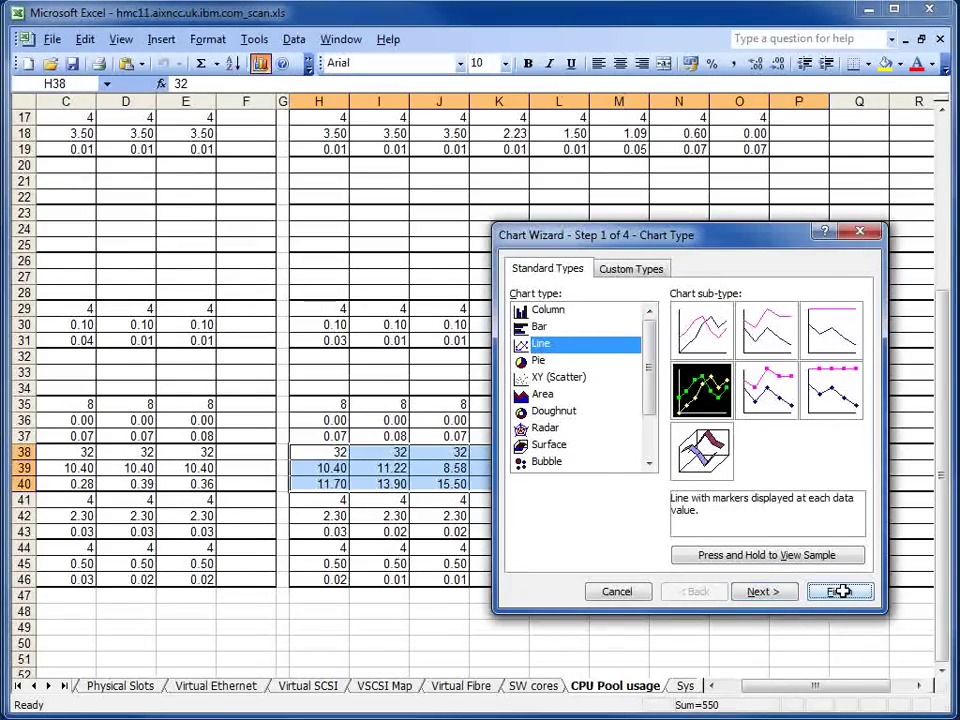
click(842, 591)
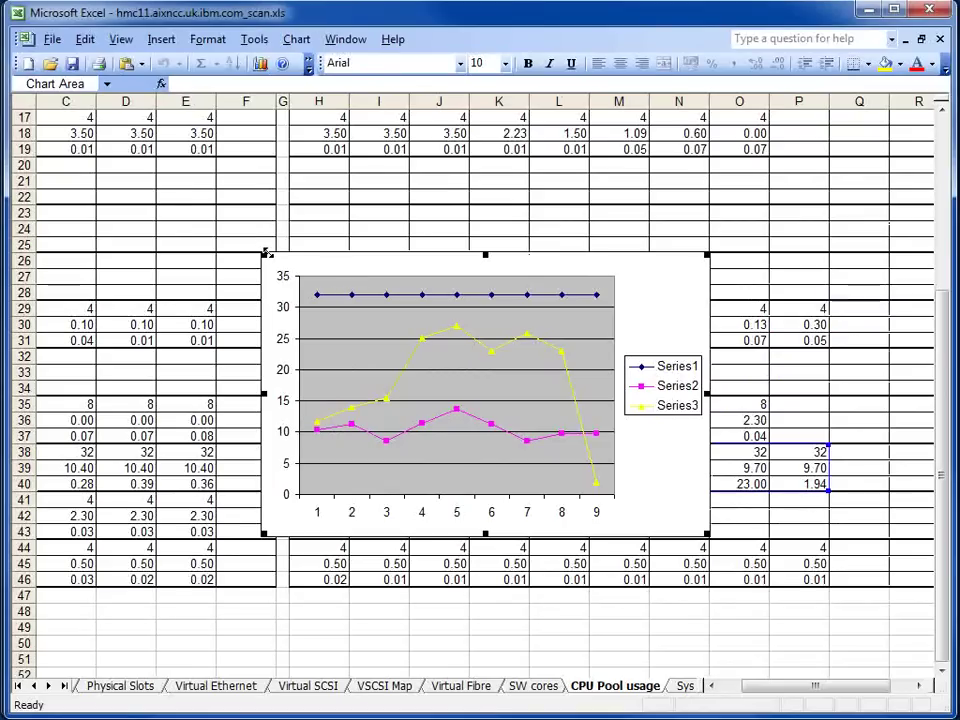
drag(265, 254, 80, 137)
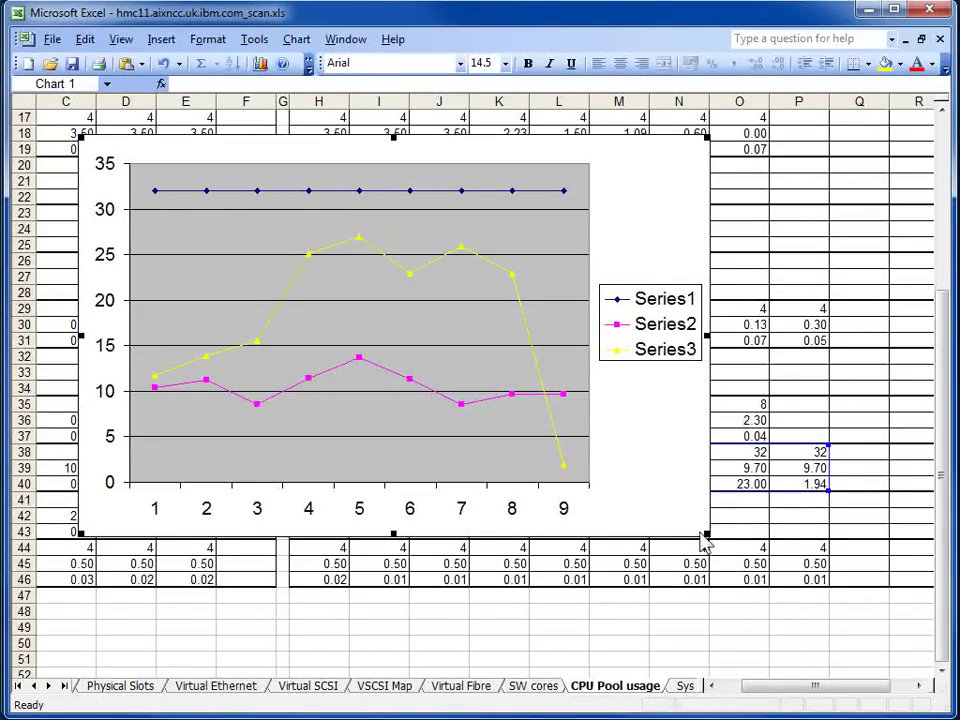
drag(703, 533, 865, 639)
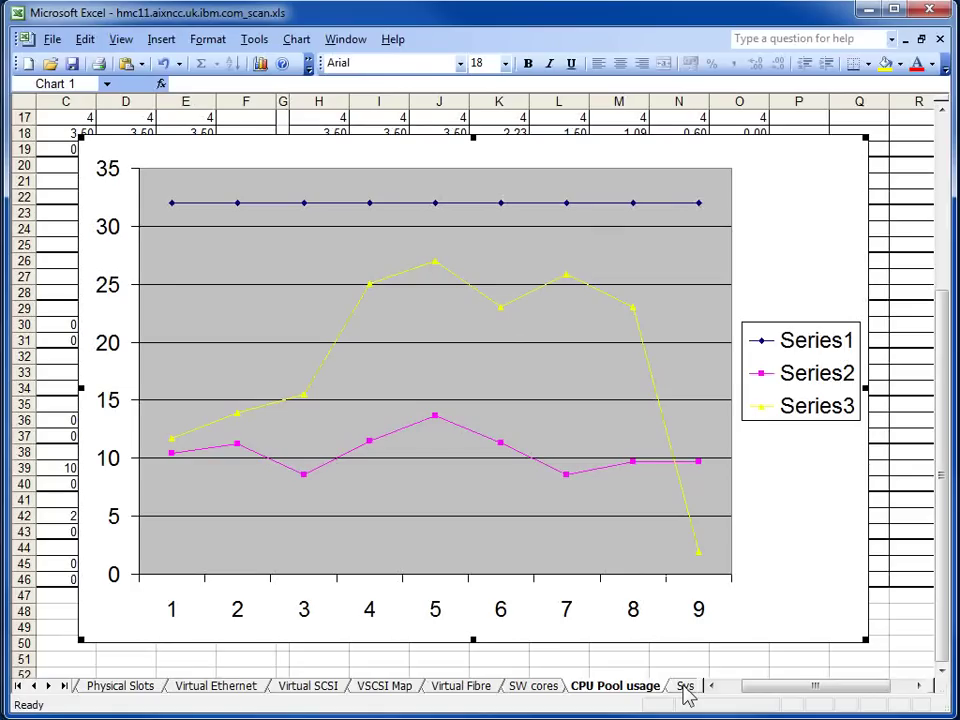
- Look over the LPAR CPU usage sheet, then return to the LPAR CPU sheet
click(686, 697)
click(660, 697)
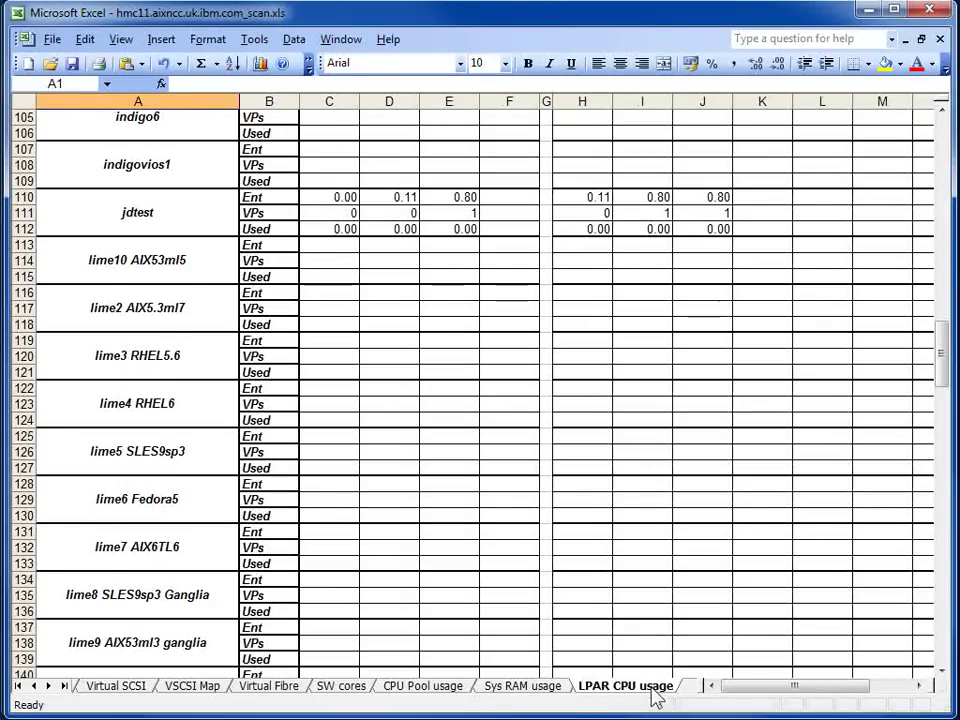
click(660, 452)
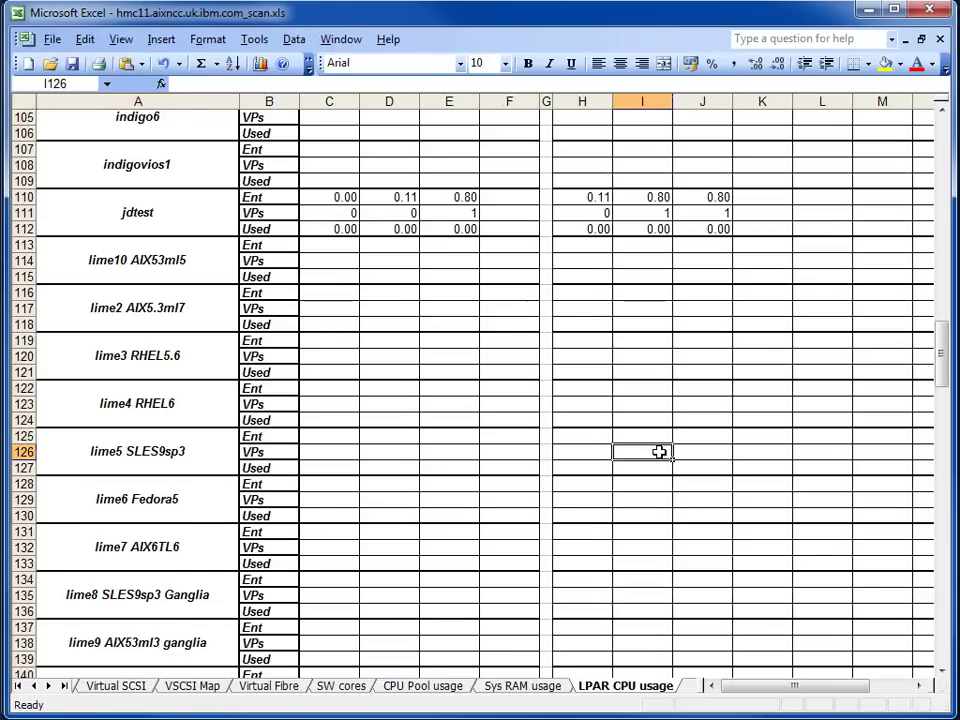
click(410, 686)
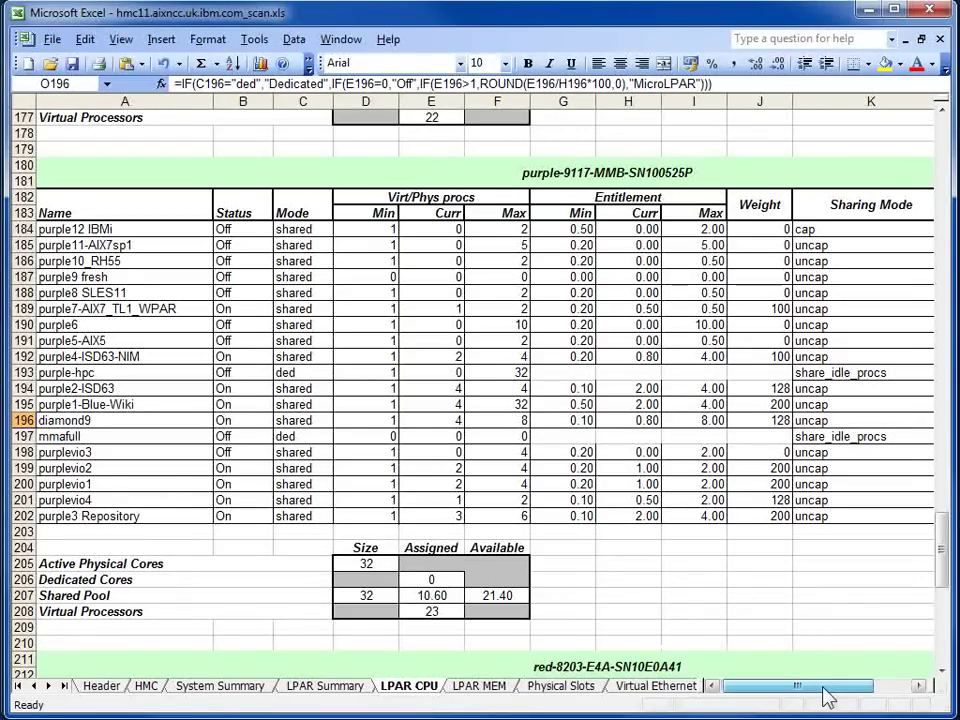
drag(827, 697, 863, 697)
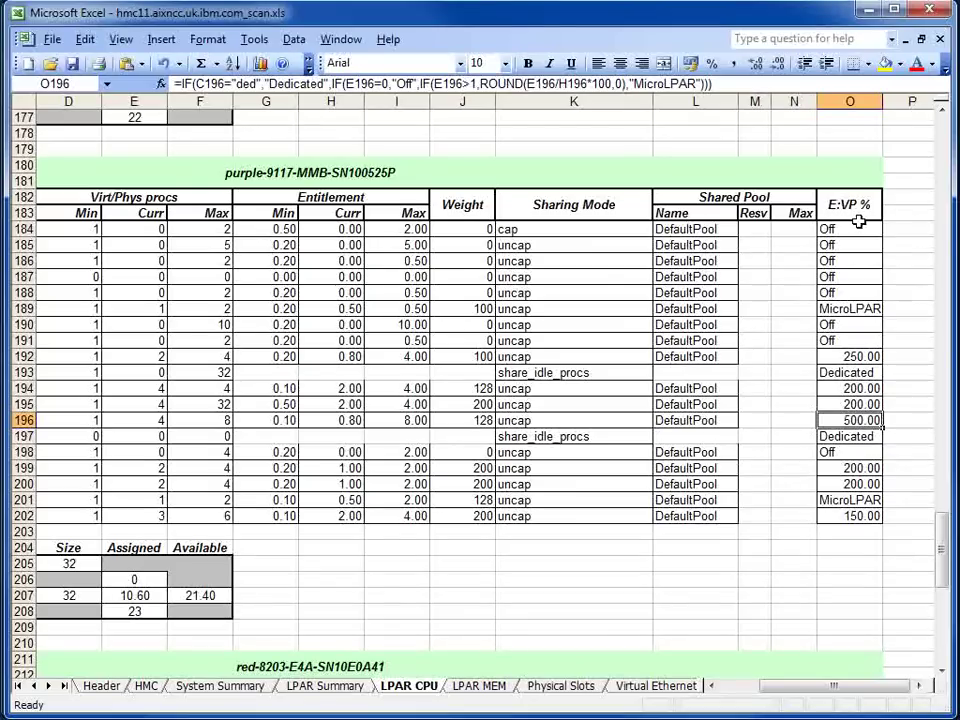